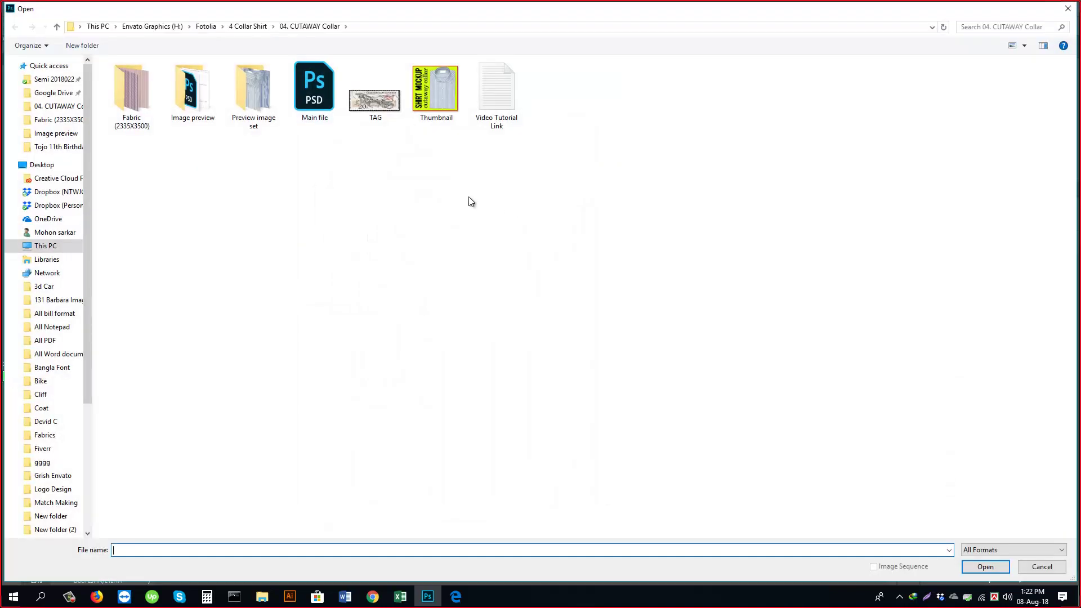
- Copy the entire 02 striped fabric image from the Fabric (2335X3500) folder and close its file
double_click(132, 88)
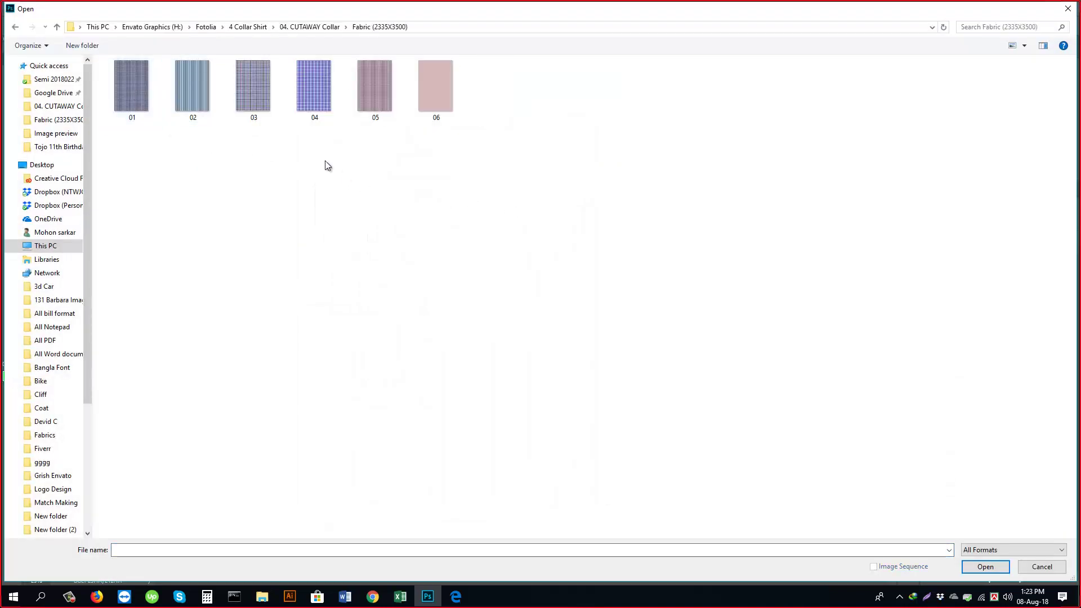
double_click(193, 79)
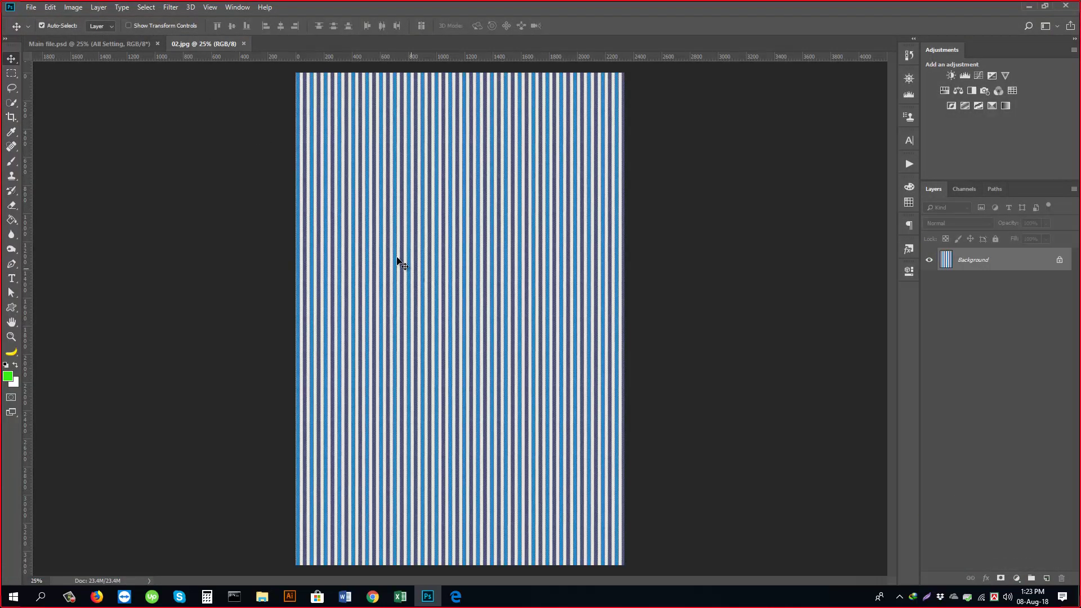
left_click(151, 11)
left_click(154, 20)
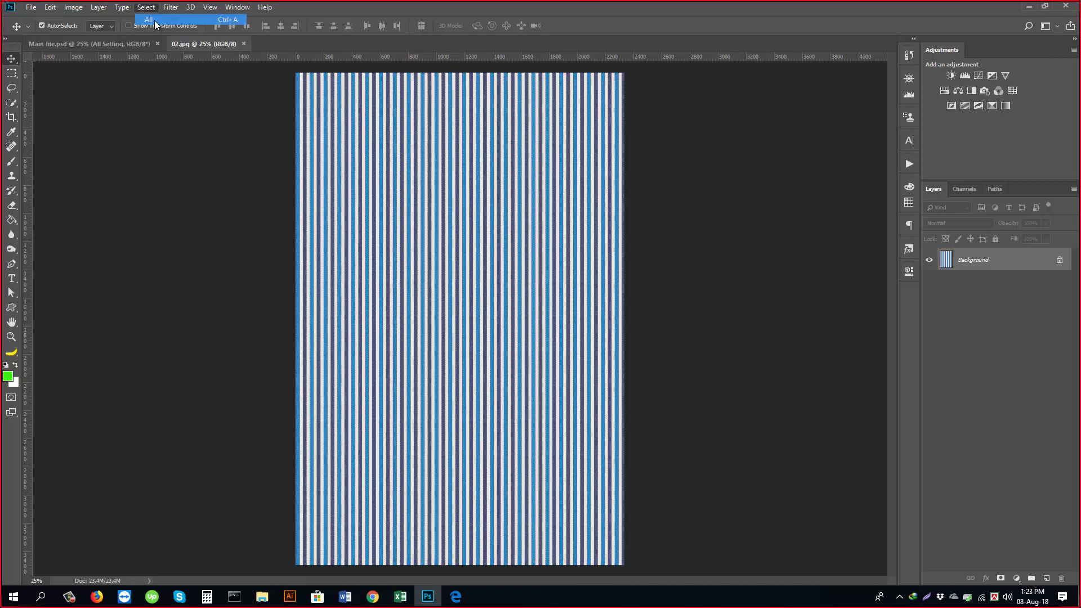
left_click(50, 7)
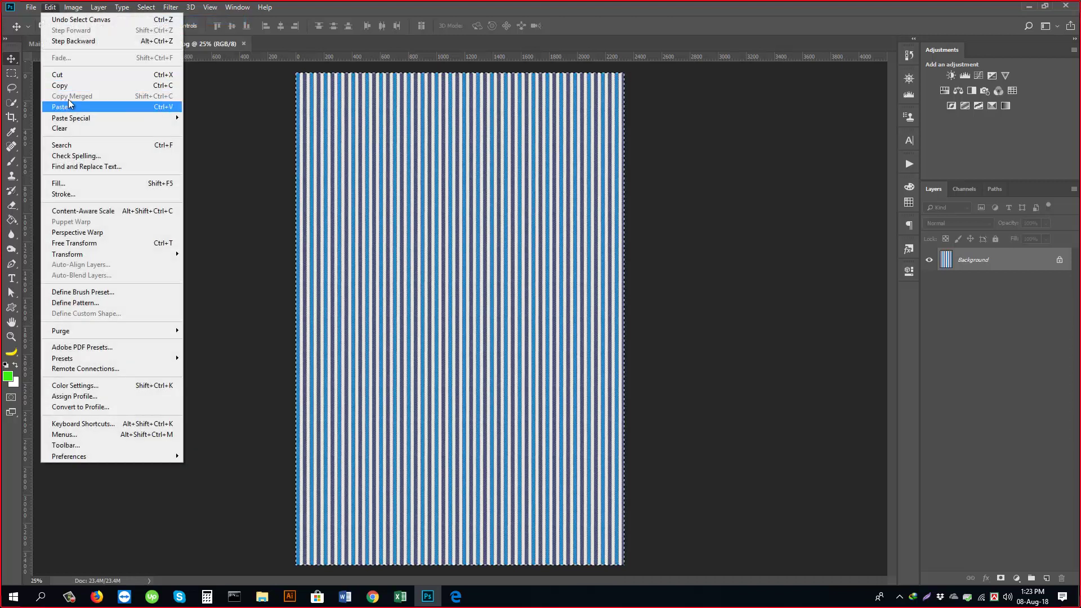
left_click(68, 85)
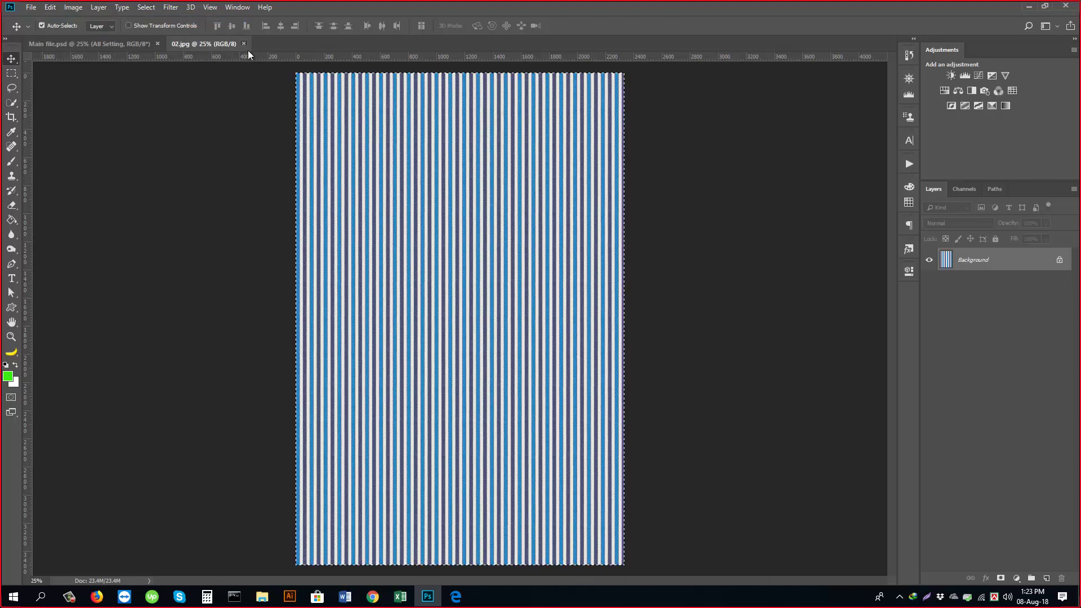
left_click(244, 44)
- Paste the copied striped fabric into the "Place your collar fabric here" smart object, saving and closing its contents
double_click(948, 286)
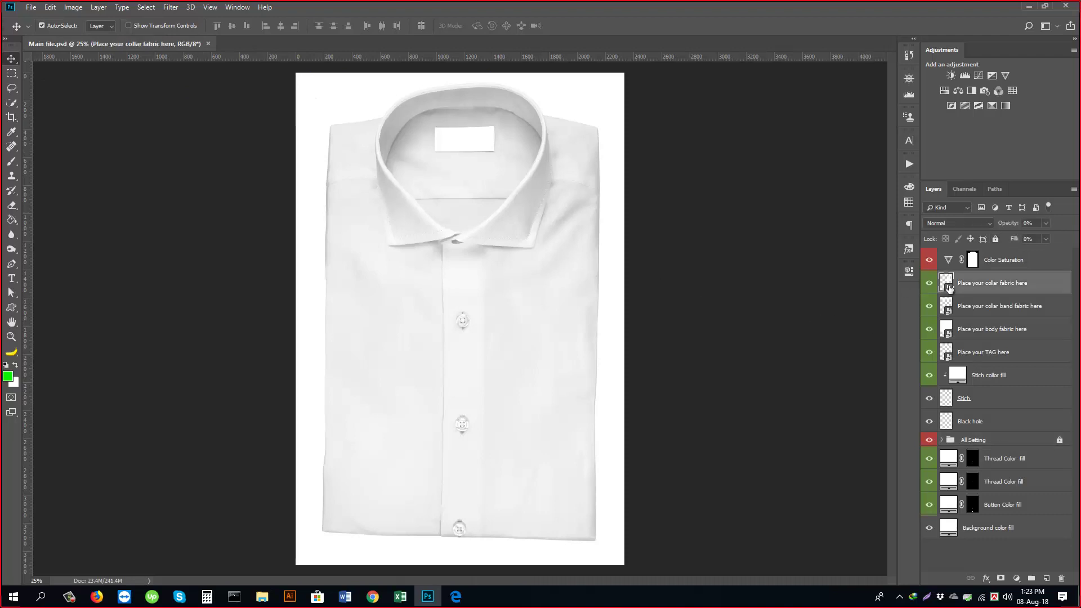
left_click(51, 7)
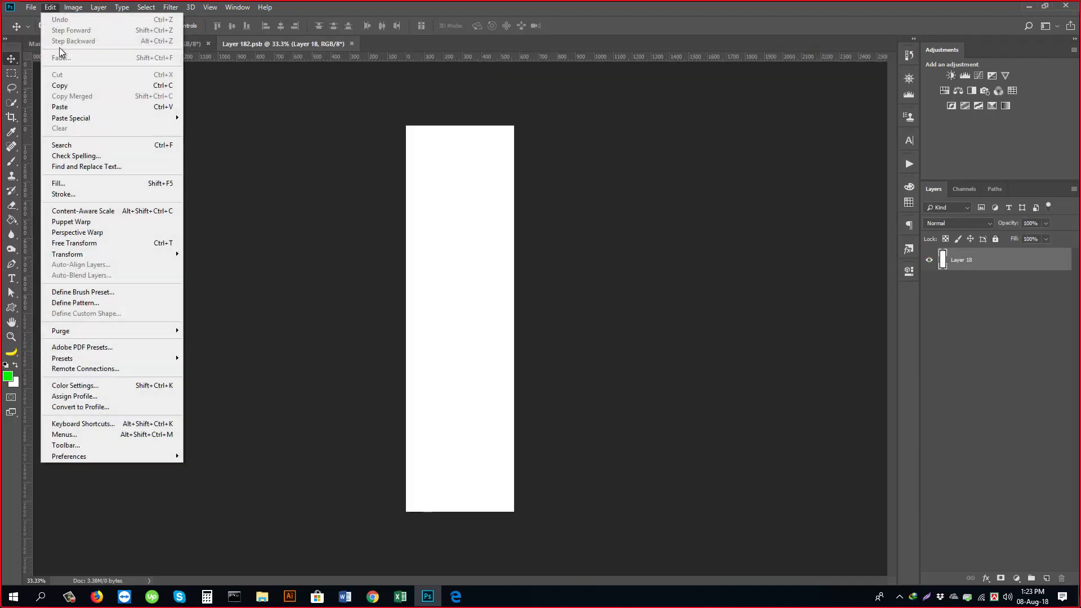
left_click(79, 107)
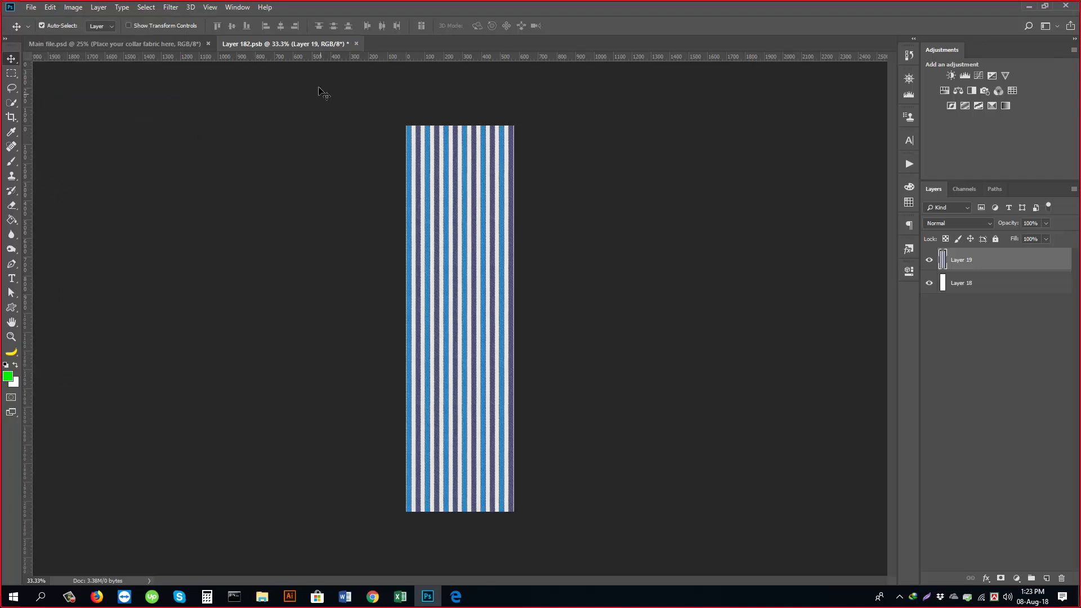
left_click_drag(301, 42, 157, 249)
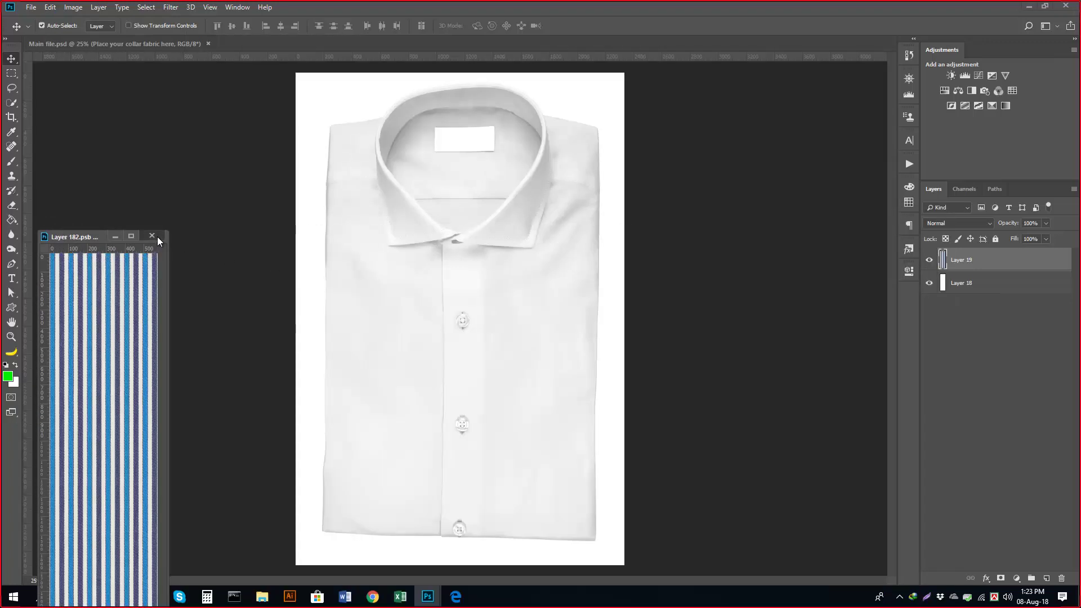
left_click(156, 237)
left_click(490, 220)
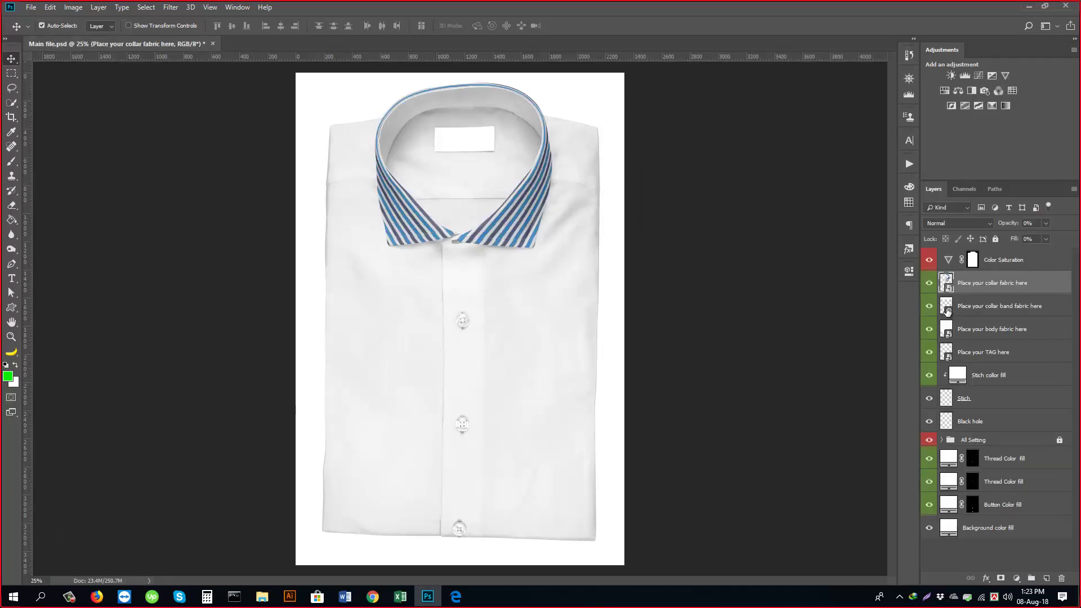
- Paste the striped fabric into the "Place your collar band fabric here" smart object, saving and closing its contents
left_click(948, 310)
left_click_drag(480, 207, 550, 282)
left_click_drag(571, 323, 362, 298)
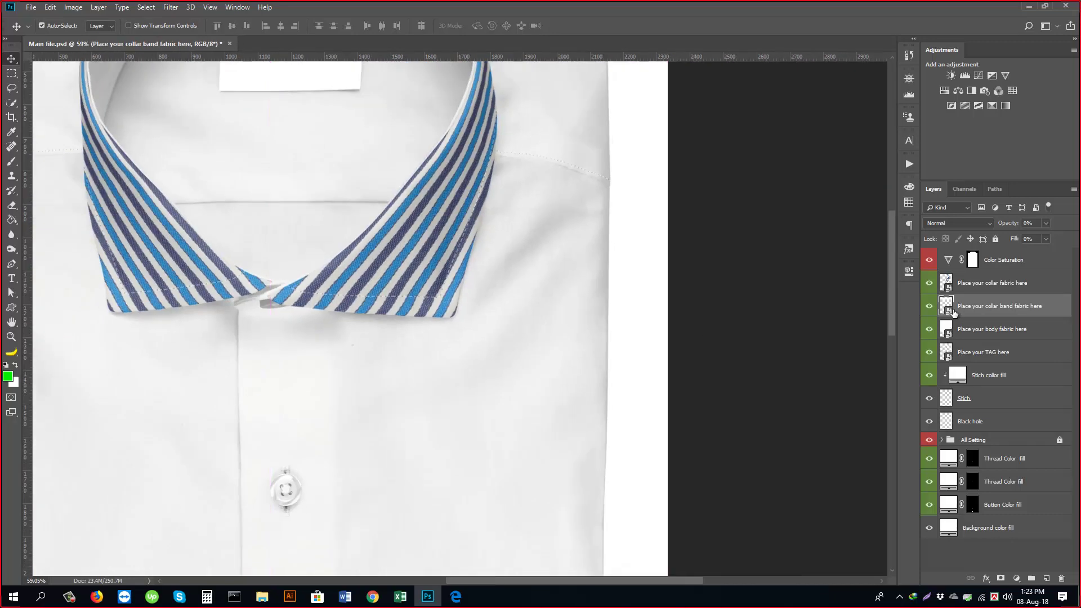
scroll(482, 374, "down", 3)
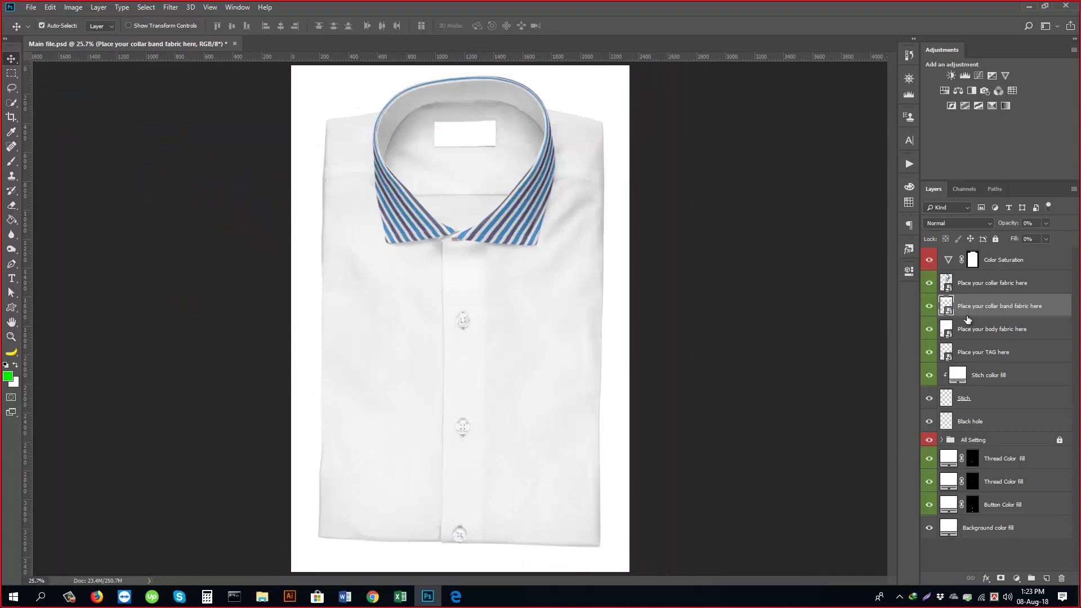
double_click(950, 312)
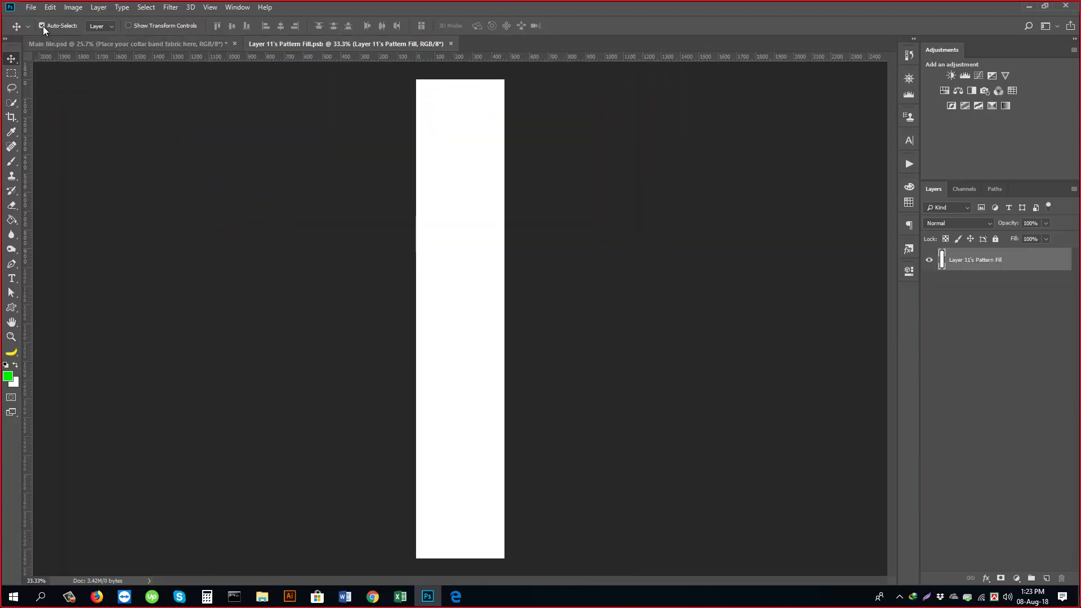
left_click(50, 7)
left_click(60, 107)
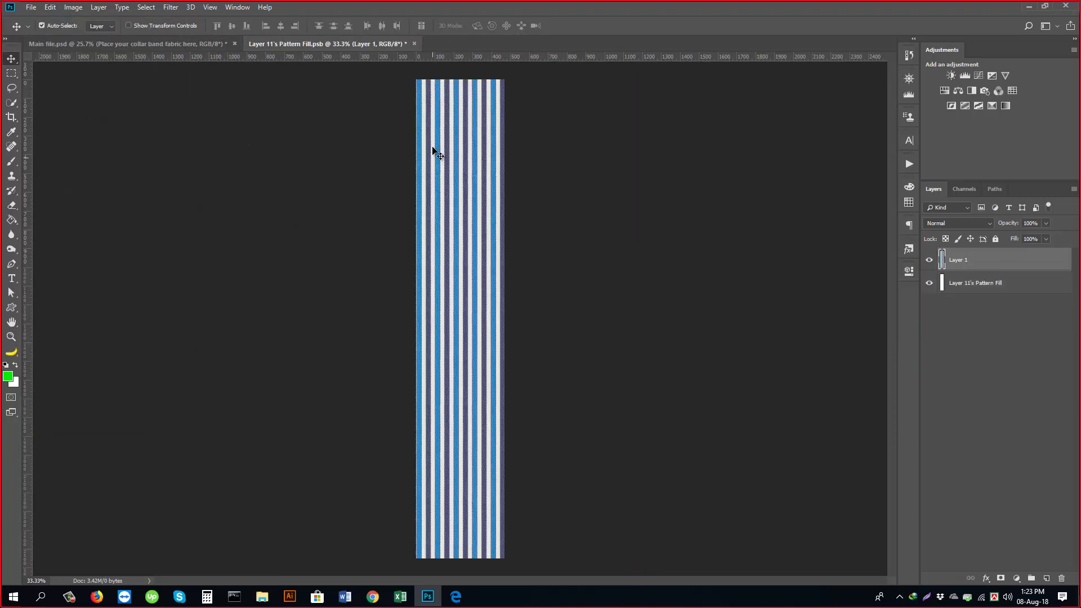
left_click_drag(385, 47, 240, 226)
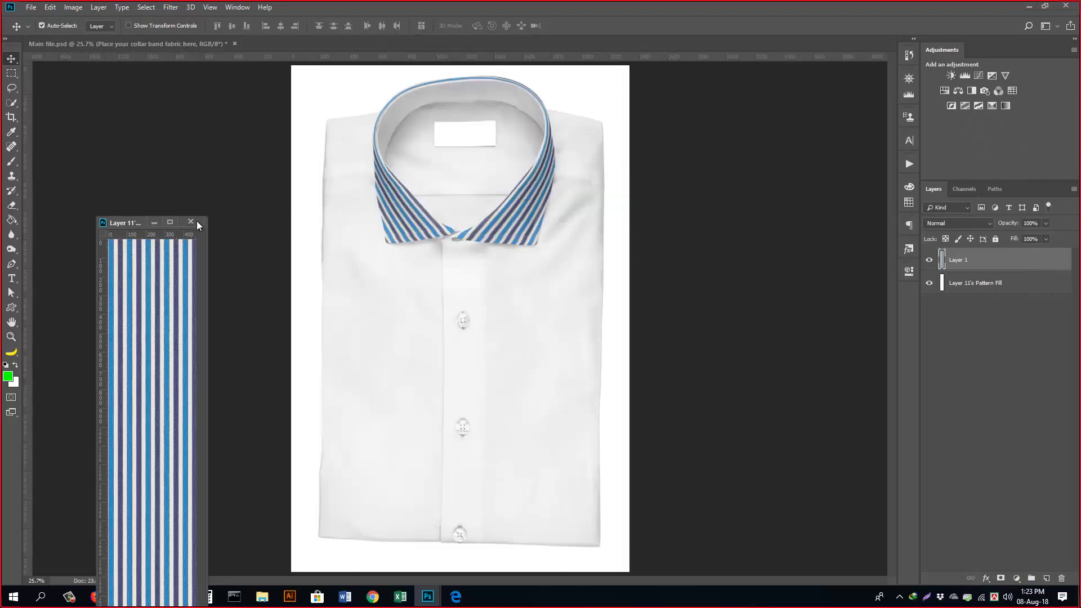
left_click(191, 222)
left_click(485, 221)
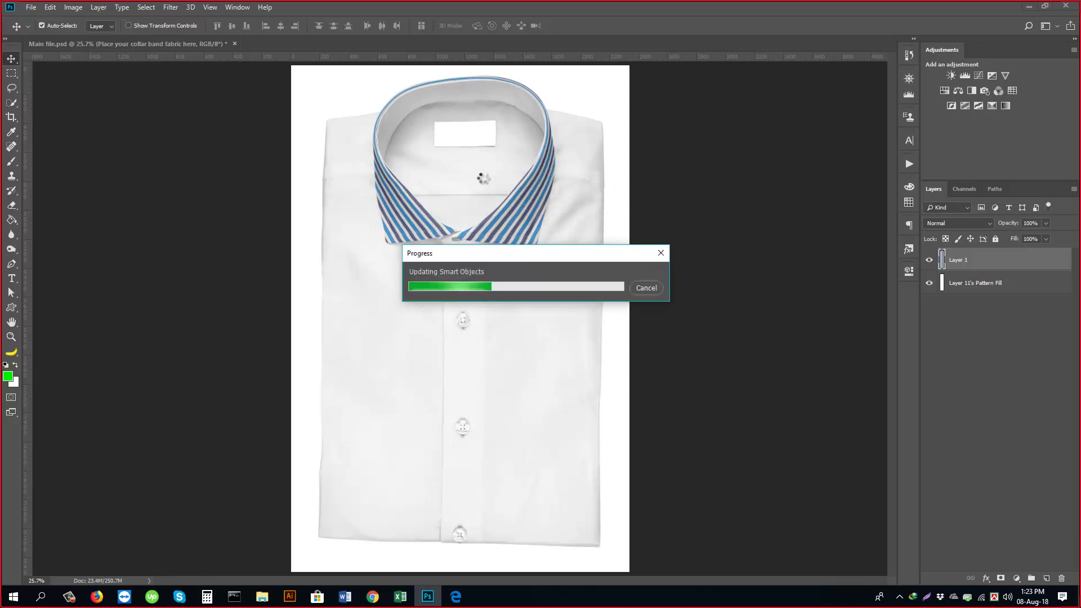
- Paste the striped fabric into the "Place your body fabric here" smart object, saving and closing its contents
key("ctrl+space")
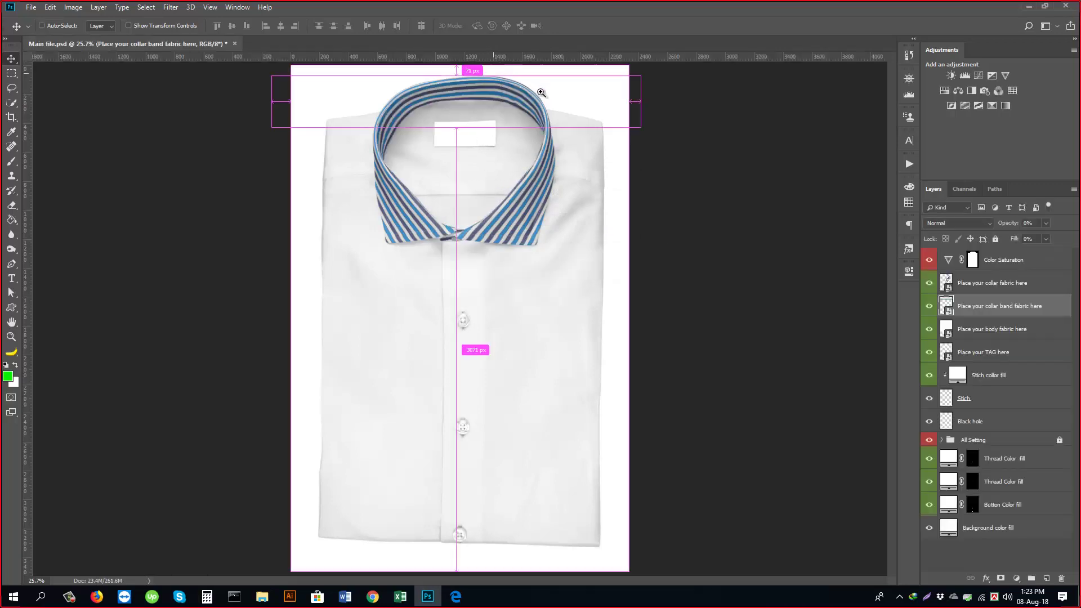
left_click_drag(541, 92, 603, 174)
left_click_drag(556, 250, 513, 112)
left_click_drag(494, 324, 505, 159)
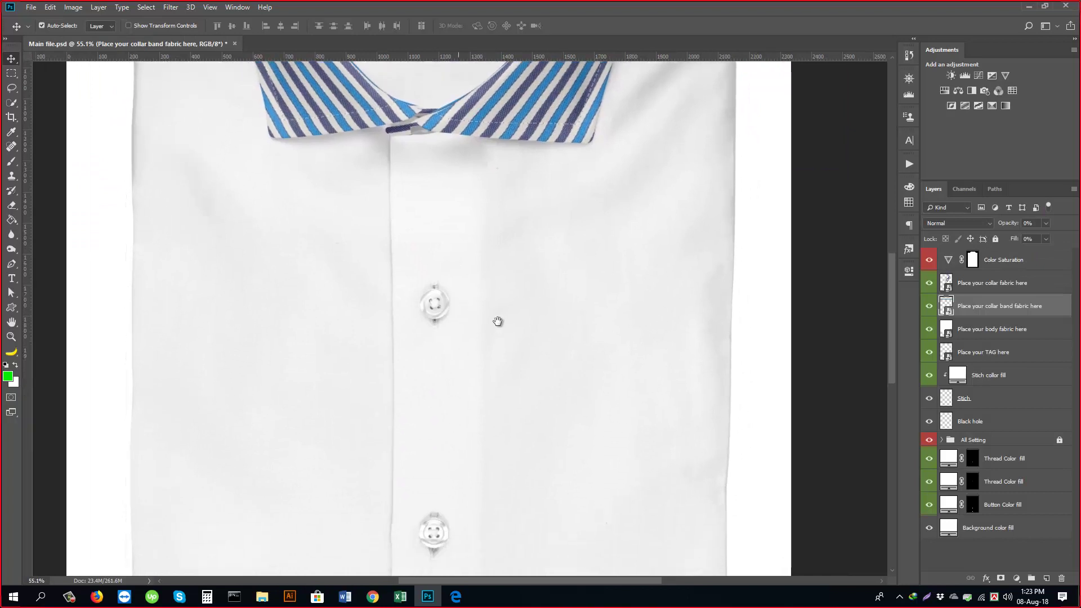
key("ctrl+0")
double_click(946, 334)
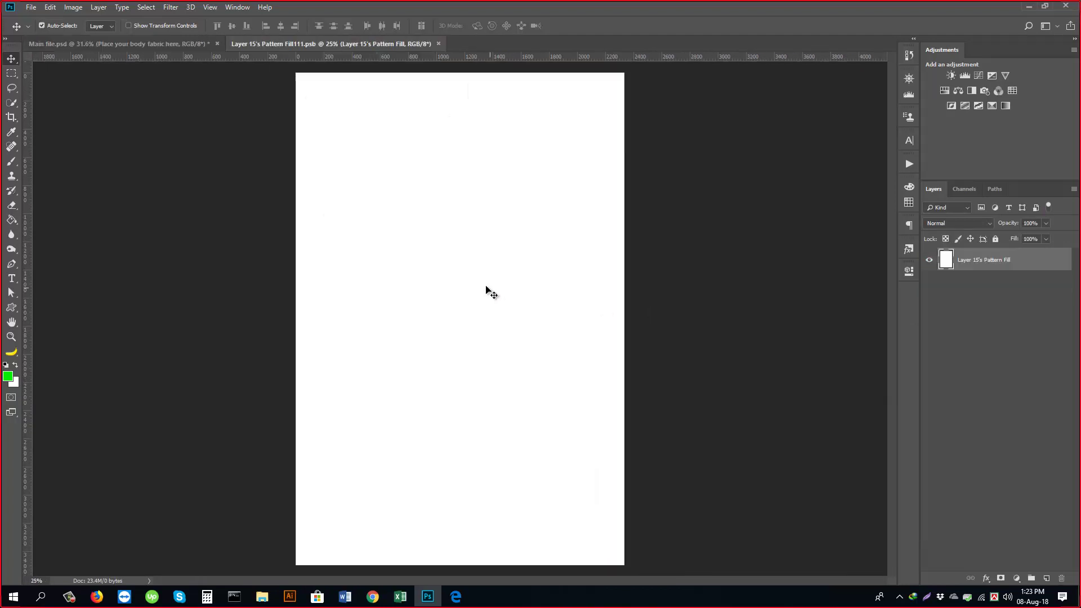
left_click(50, 7)
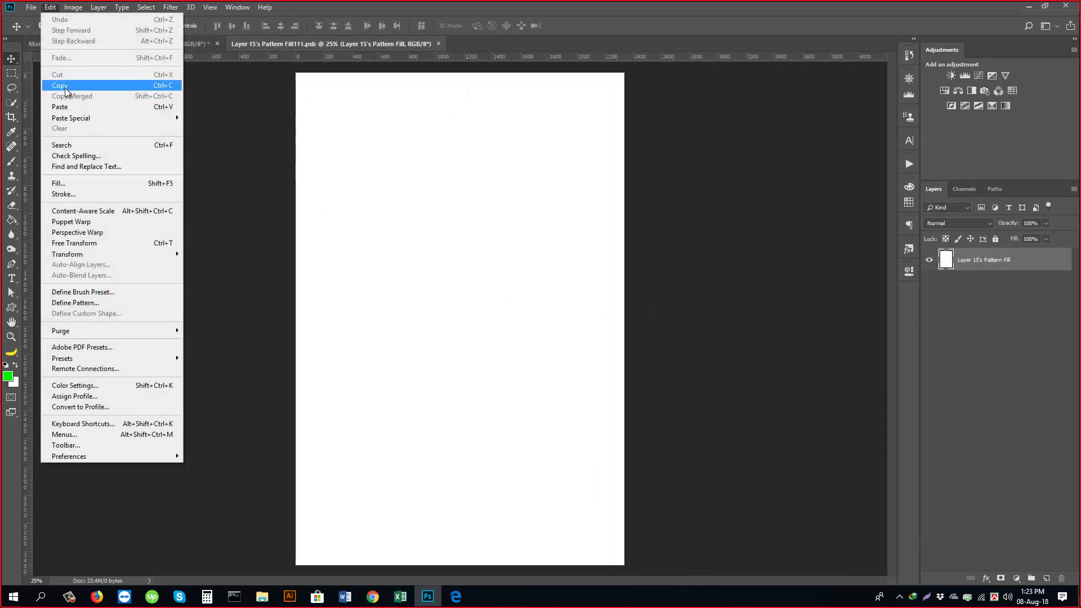
left_click(67, 107)
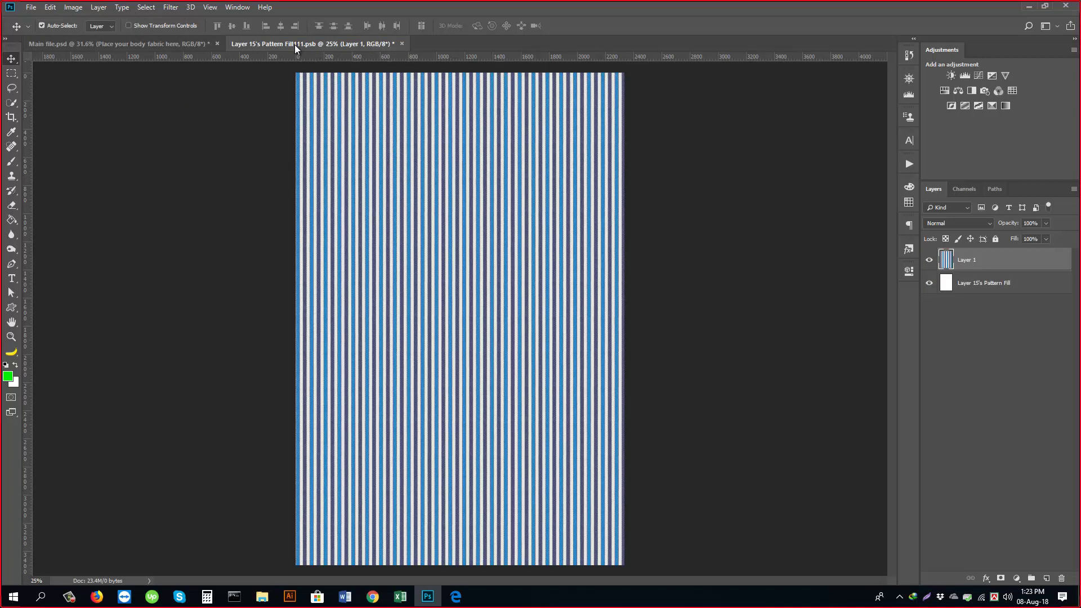
left_click_drag(295, 45, 187, 160)
left_click(438, 159)
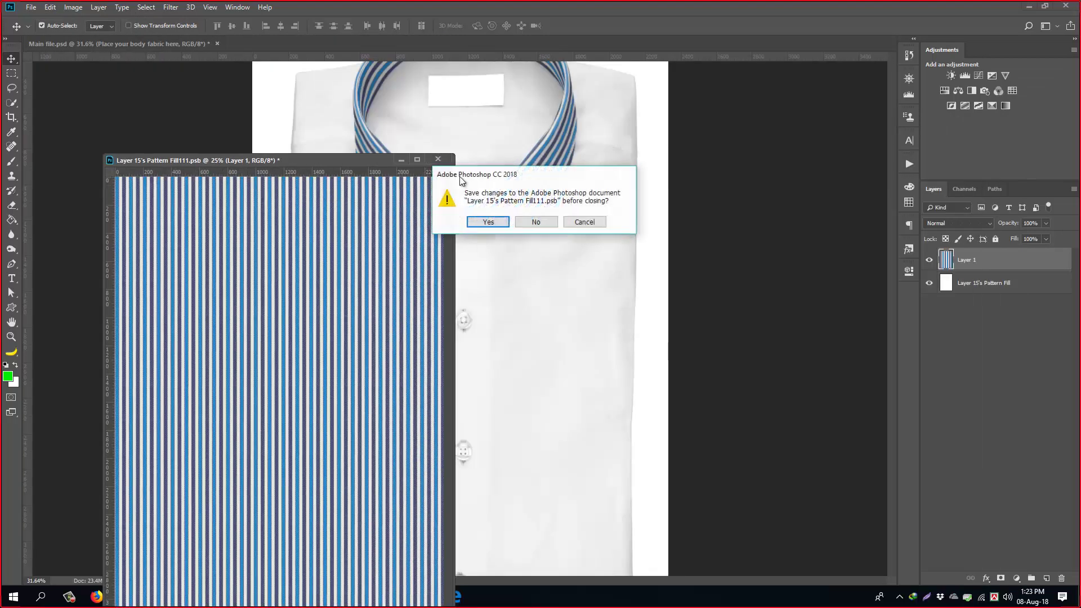
left_click(484, 222)
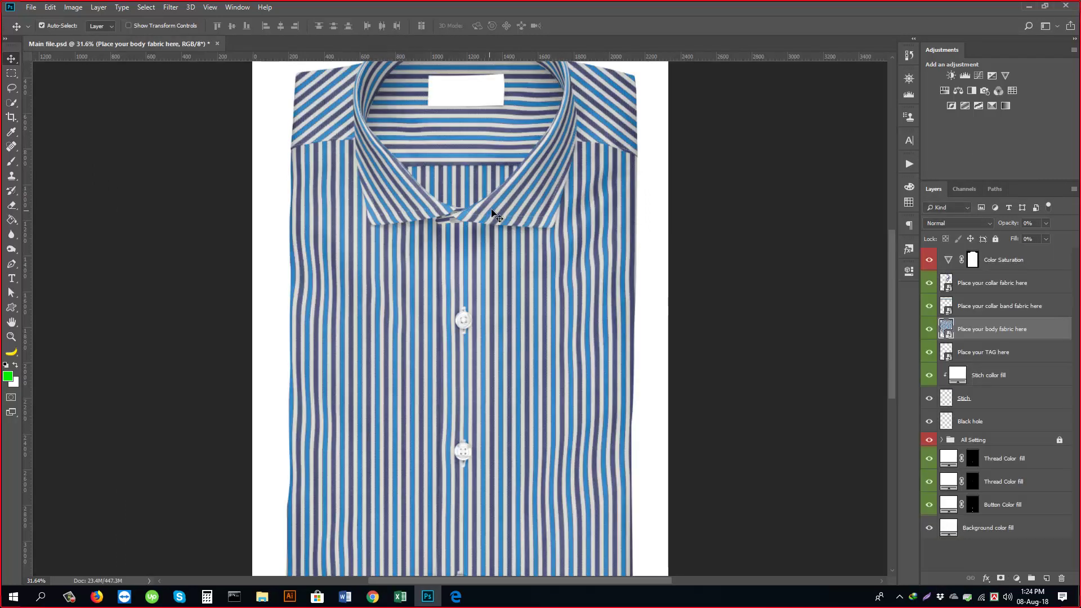
- Place the TAG image from the 04. CUTAWAY Collar folder as an embedded file inside the "Place your TAG here" smart object
left_click_drag(451, 282, 414, 267)
scroll(414, 268, "up", 3)
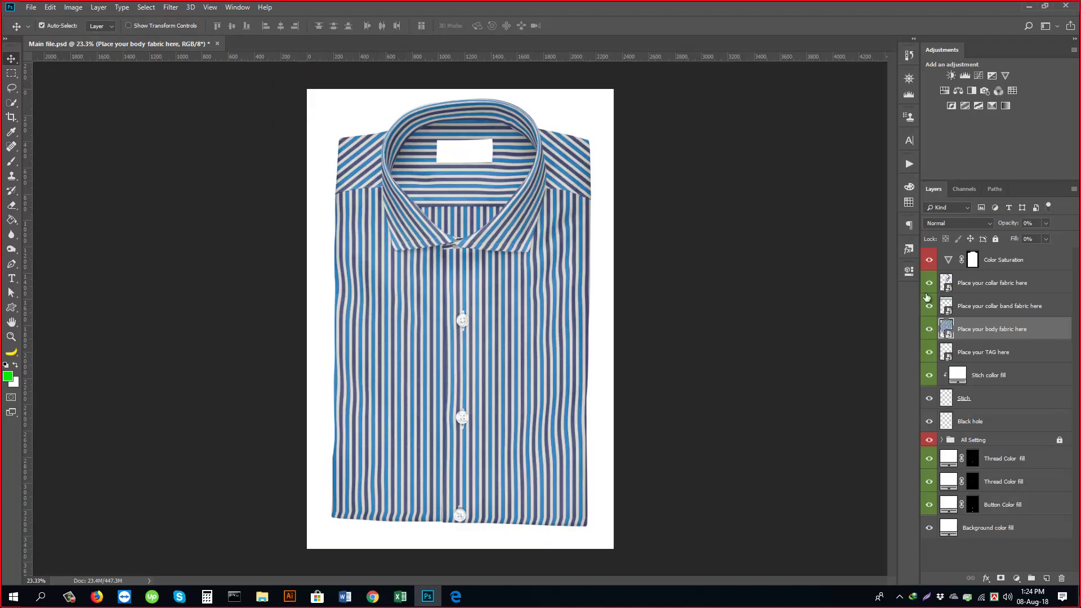
double_click(949, 354)
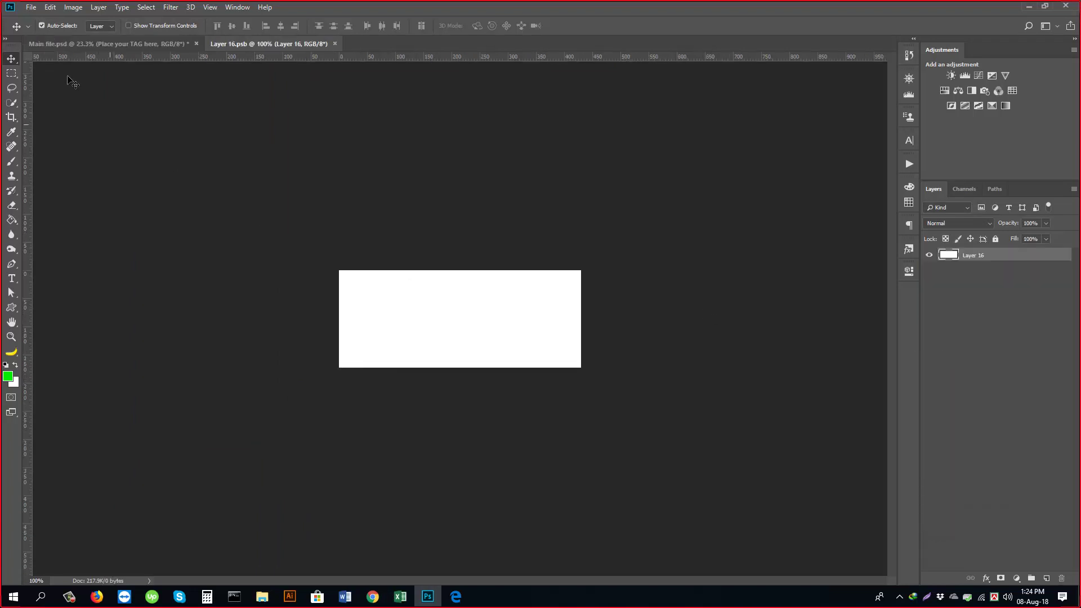
left_click(33, 8)
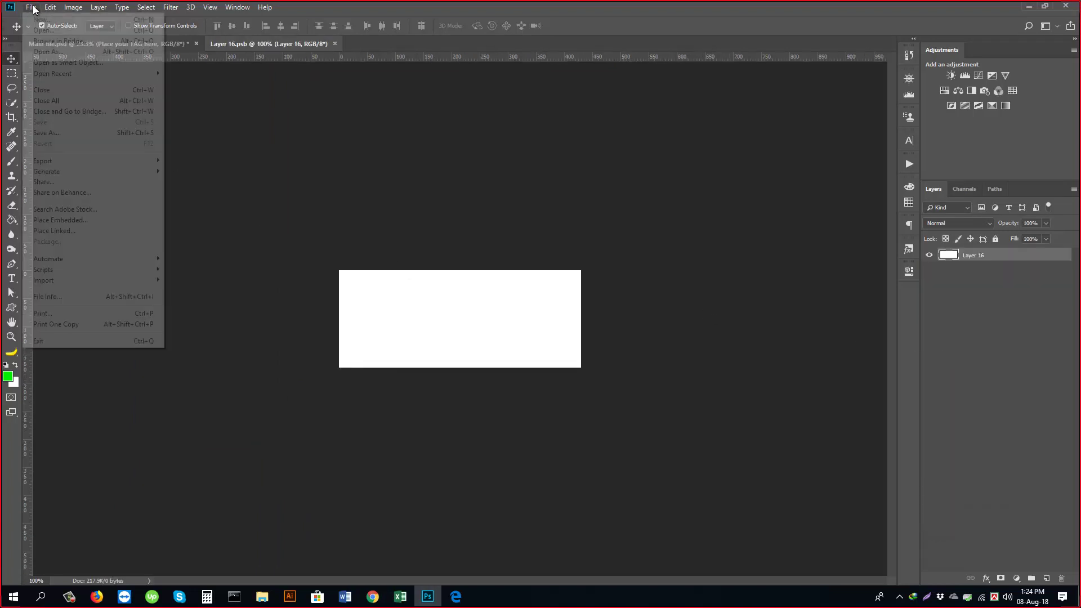
left_click(60, 220)
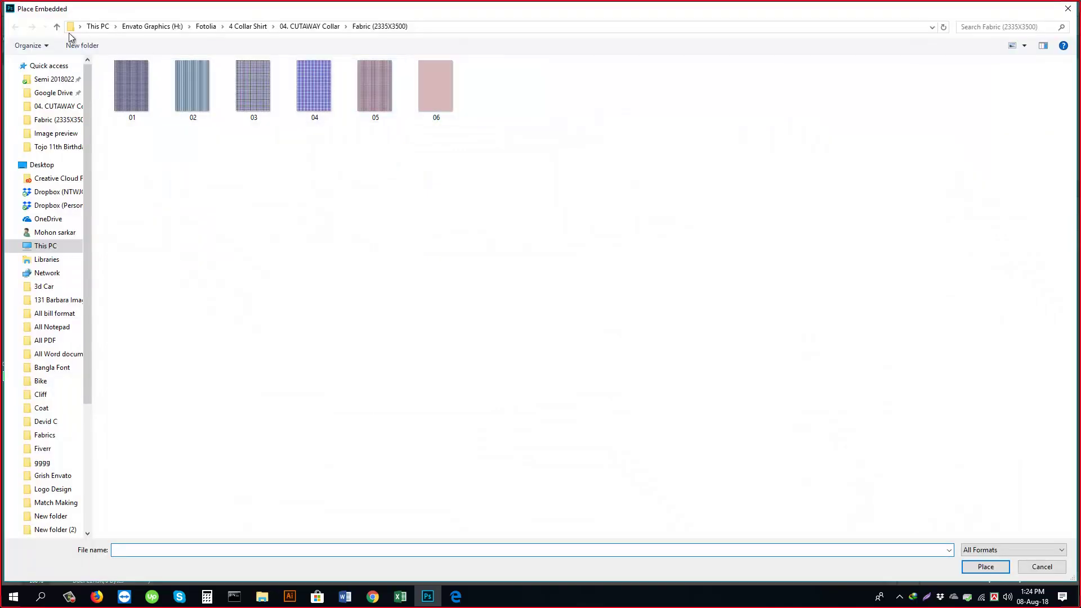
left_click(57, 26)
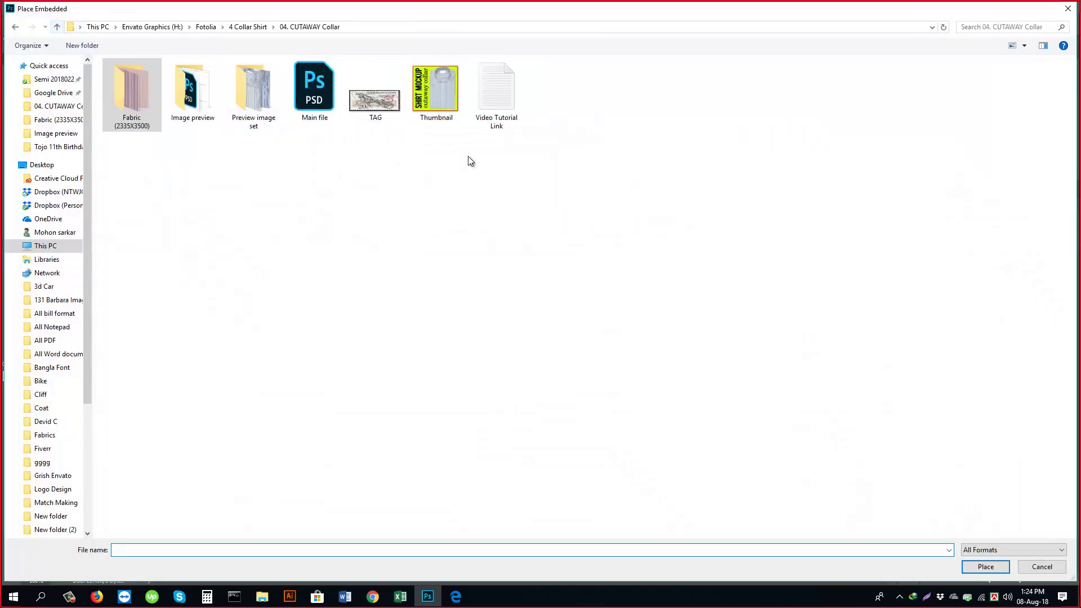
left_click(396, 104)
double_click(396, 104)
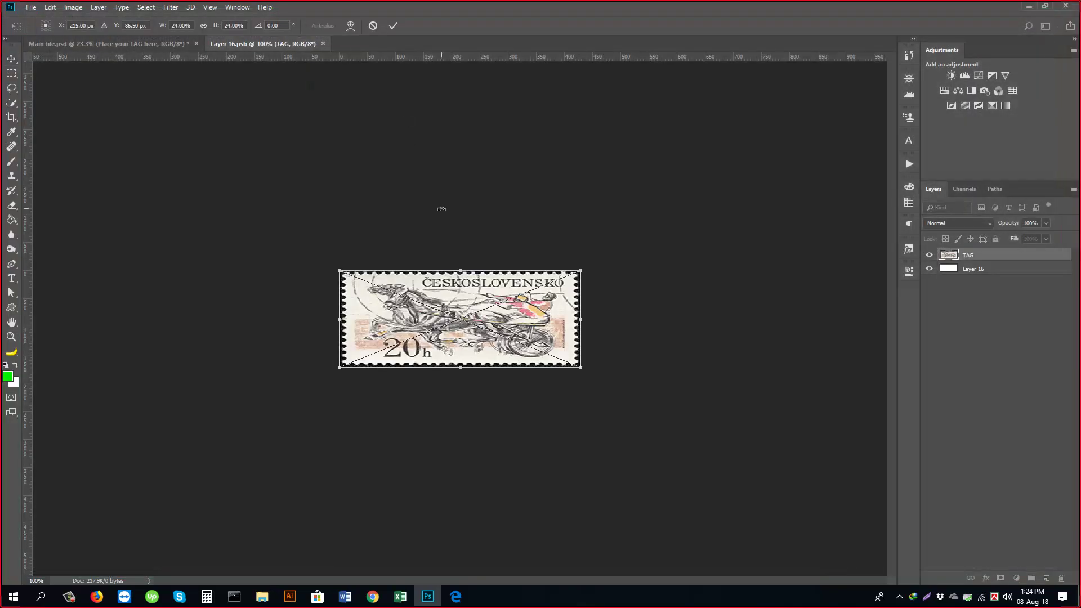
left_click(393, 25)
- Save and close the tag smart object's contents to update the label inside the shirt collar
left_click_drag(273, 41, 183, 224)
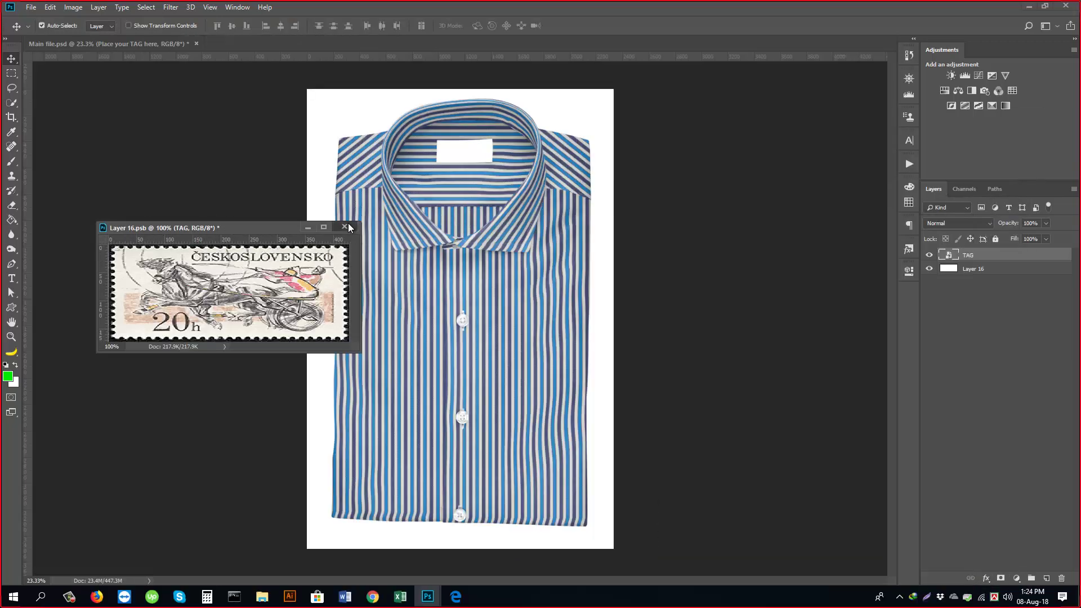
left_click(344, 227)
left_click(492, 222)
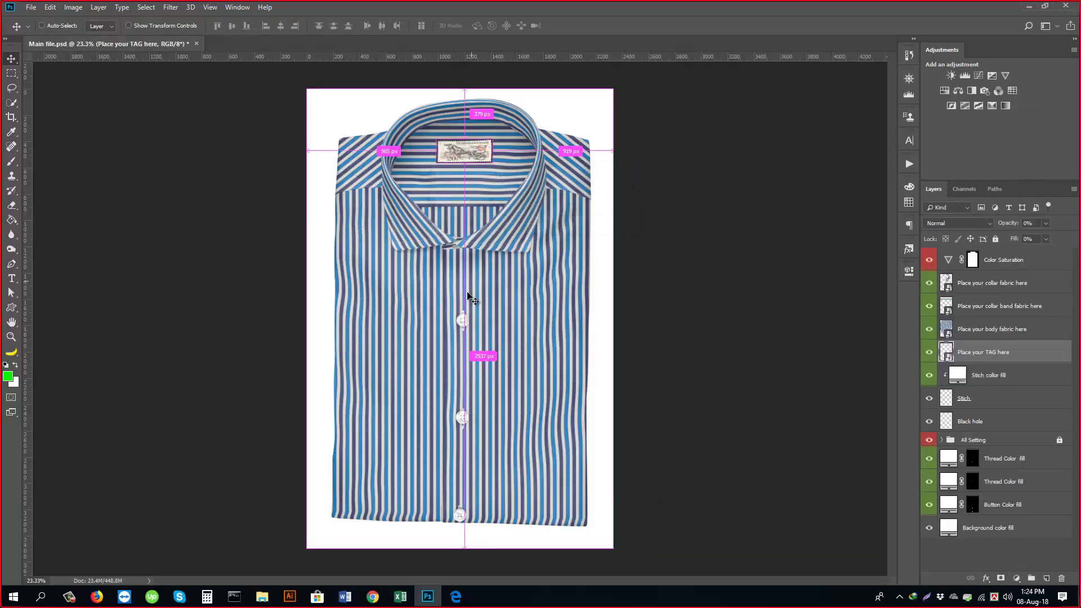
- Recolour the shirt buttons by setting the Button Color fill to a blue sampled from the body fabric, 4b78a8
left_click_drag(476, 326, 514, 330)
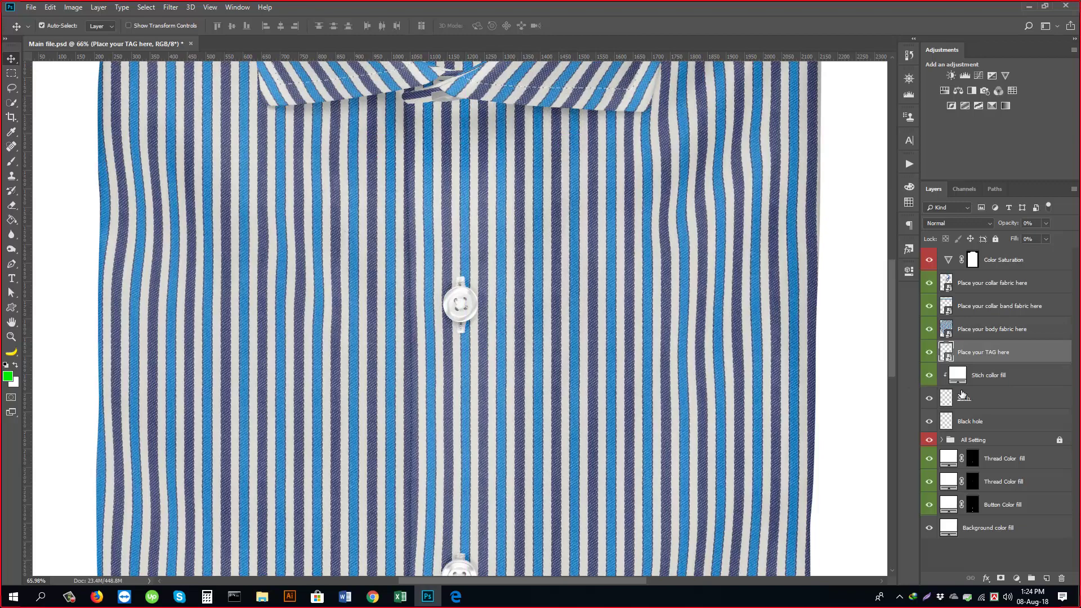
left_click_drag(440, 357, 393, 225)
left_click_drag(414, 432, 446, 408)
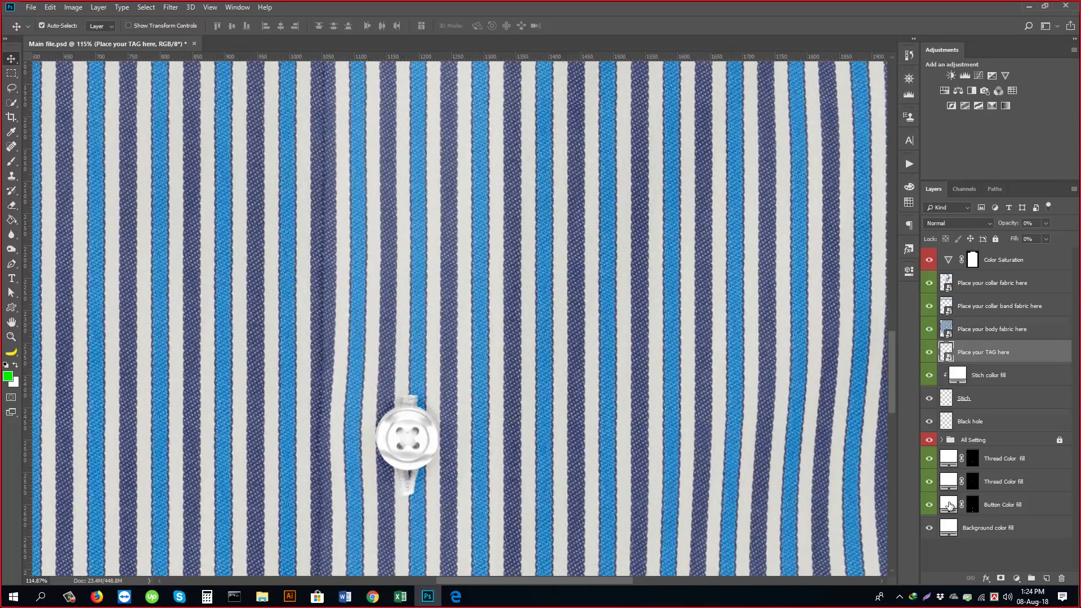
double_click(950, 505)
type("ff0000")
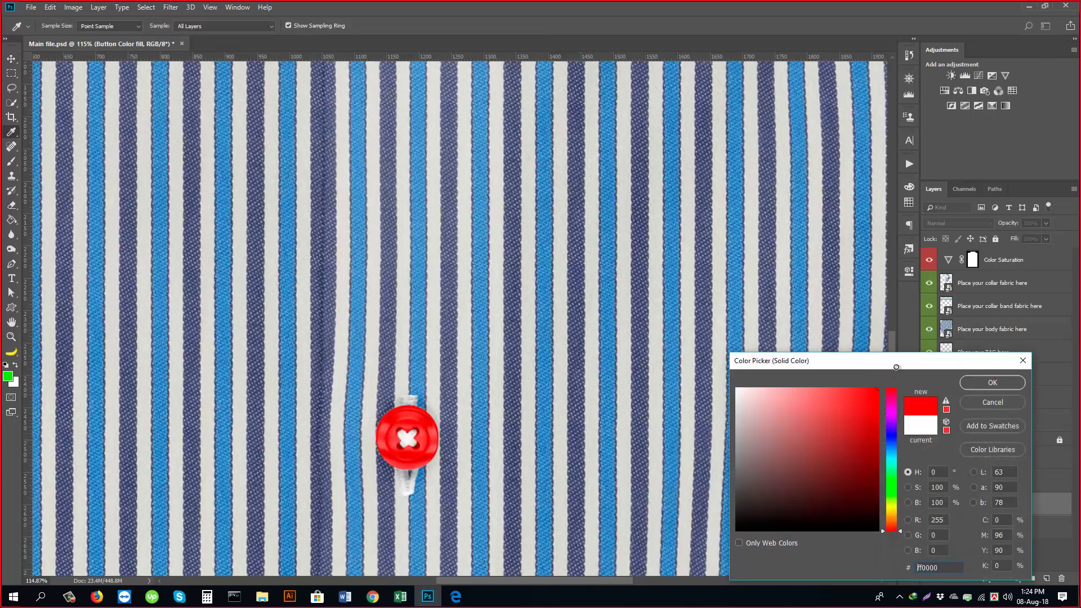
mouse_move(897, 367)
left_mouse_down()
mouse_move(754, 359)
mouse_move(580, 428)
left_mouse_up()
left_click_drag(482, 391, 489, 386)
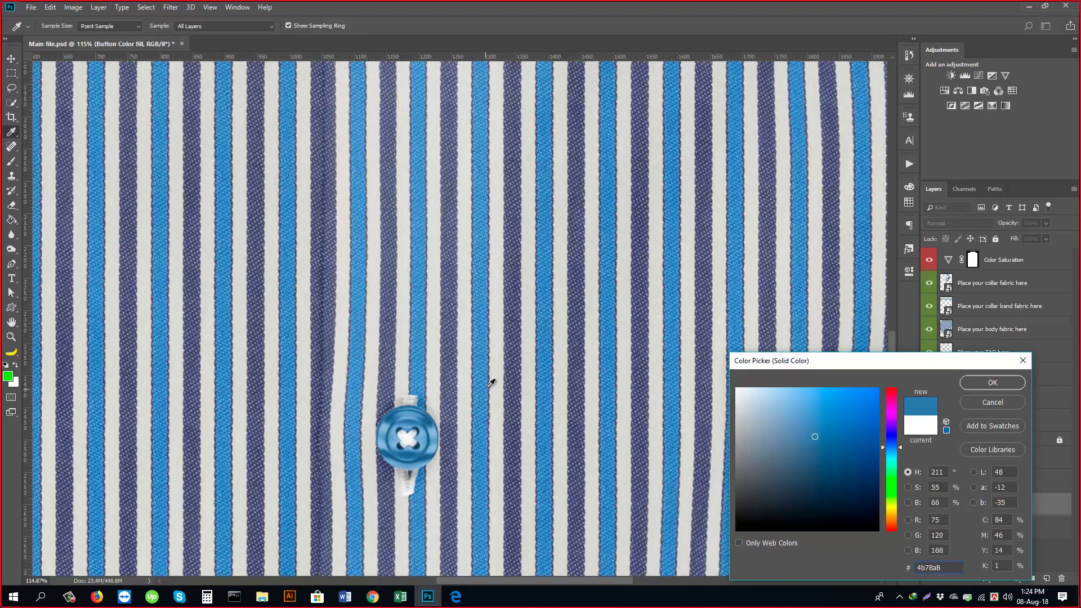
left_click(995, 383)
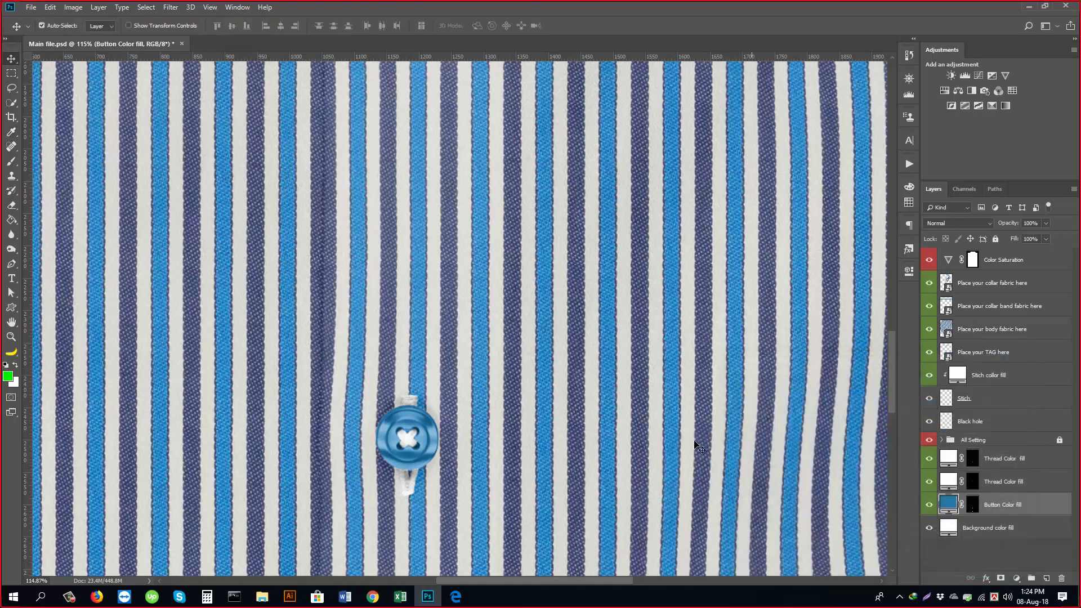
- Set the Thread Color fill for the buttonhole stitching to a blue sampled from the fabric stripe below the button
scroll(524, 246, "down", 3)
scroll(525, 246, "up", 7)
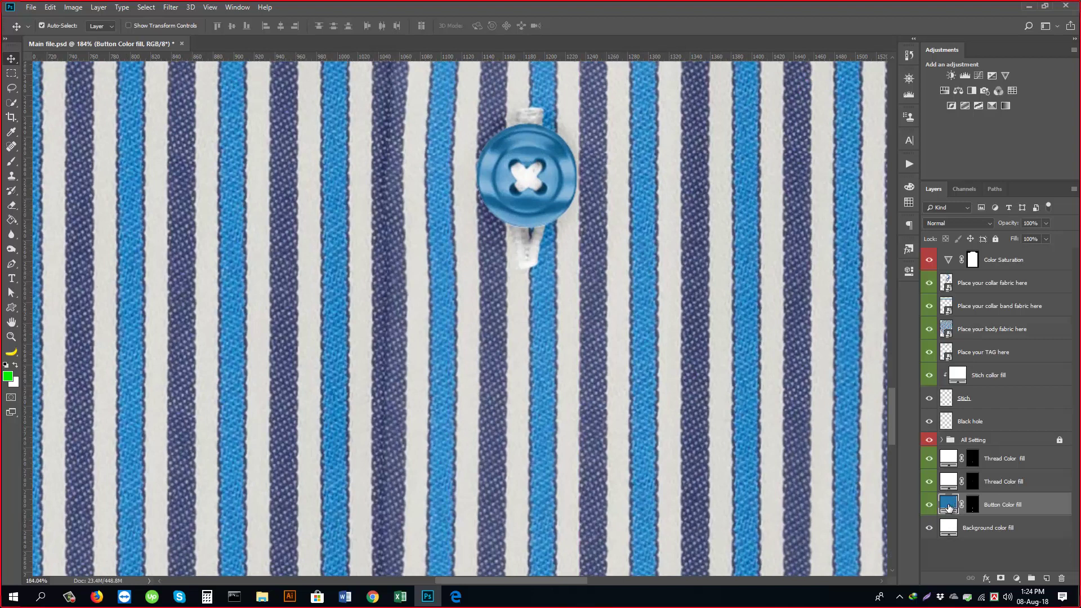
double_click(951, 486)
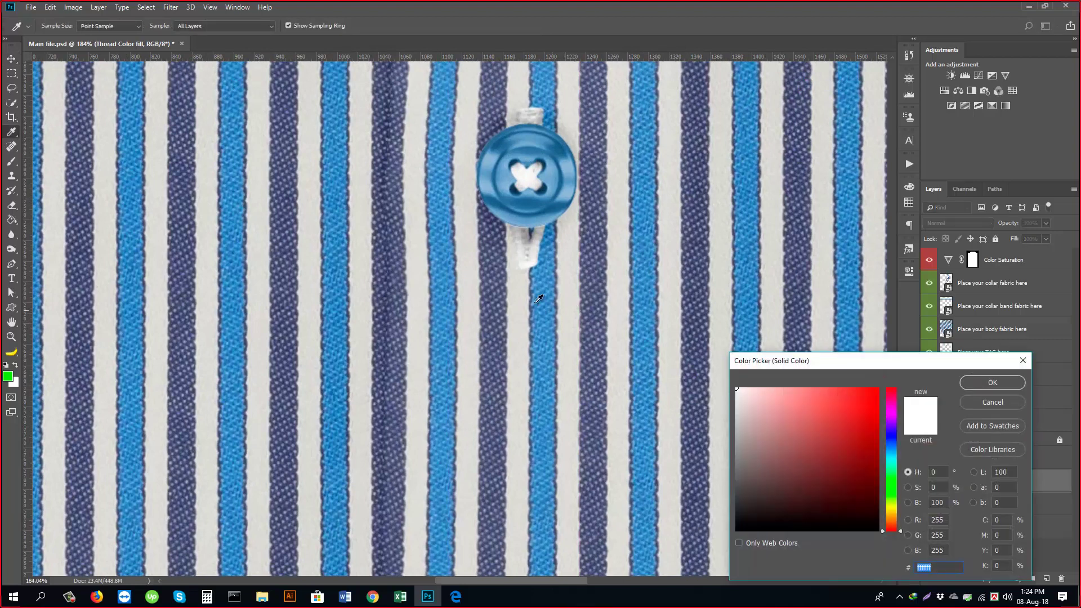
left_click(550, 292)
left_click_drag(833, 410, 770, 389)
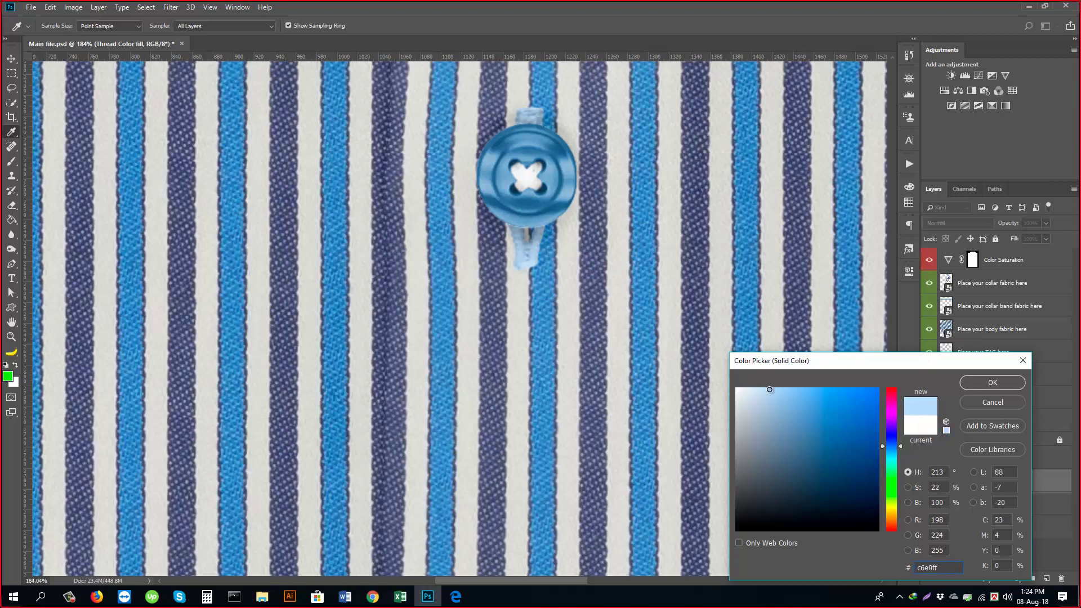
left_click(542, 305)
left_click(994, 384)
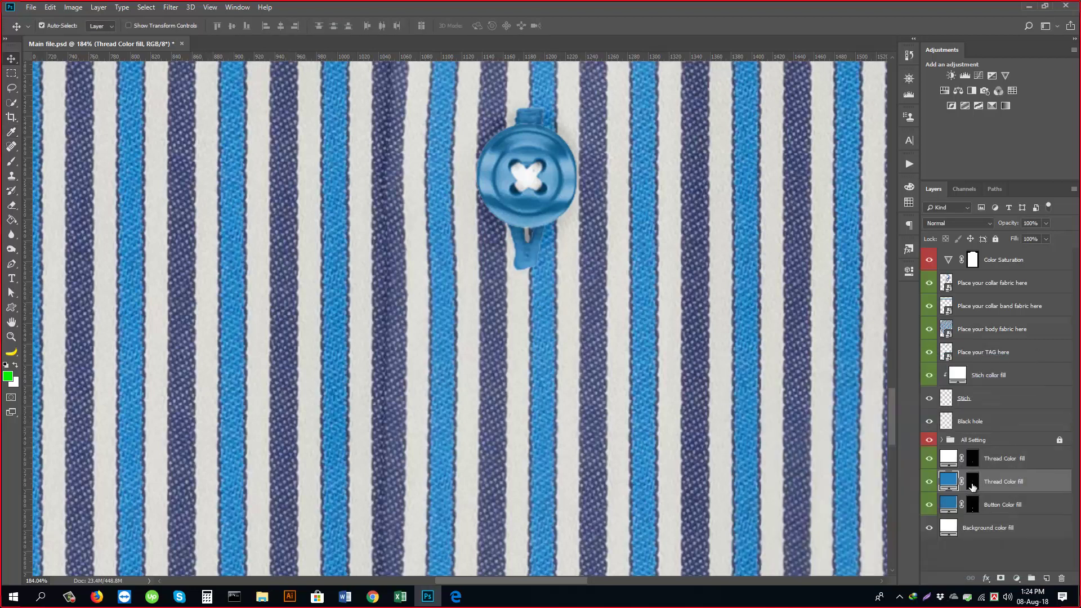
- Set the upper Thread Color fill, for the cross stitch in the button centre, to the stripe's sampled blue, 5c95d0
double_click(944, 456)
left_click(546, 279)
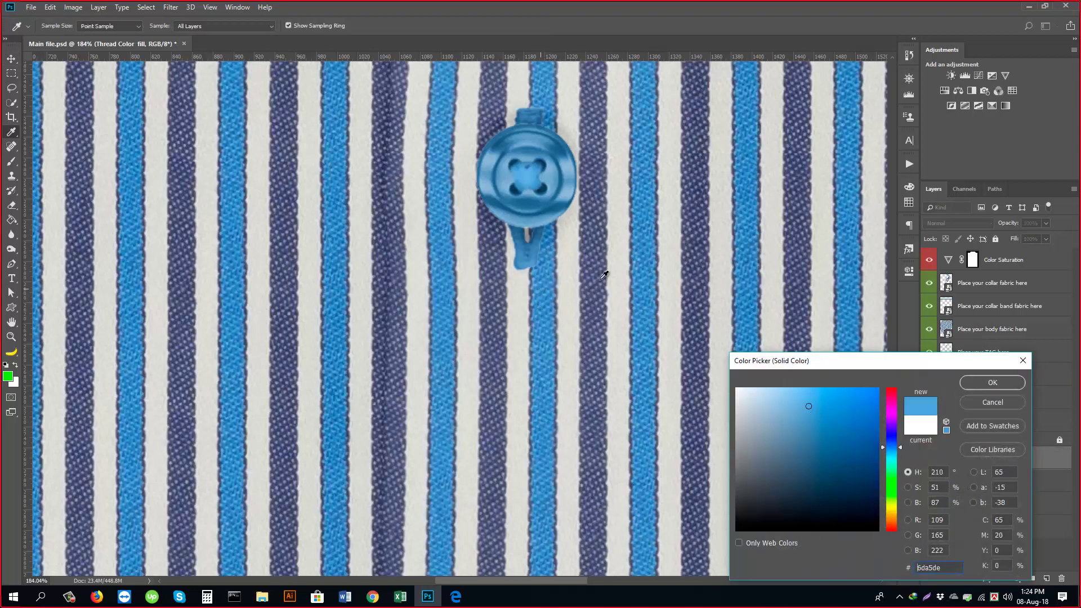
mouse_move(862, 426)
left_mouse_down()
mouse_move(852, 394)
mouse_move(728, 409)
mouse_move(656, 354)
left_mouse_up()
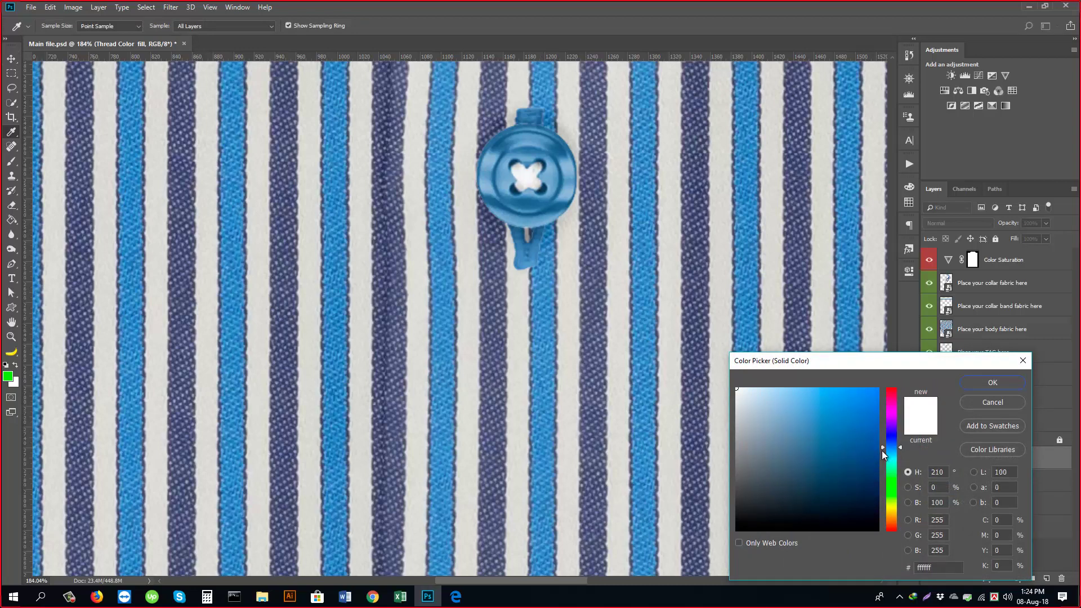
left_click_drag(883, 455, 883, 388)
left_click(849, 418)
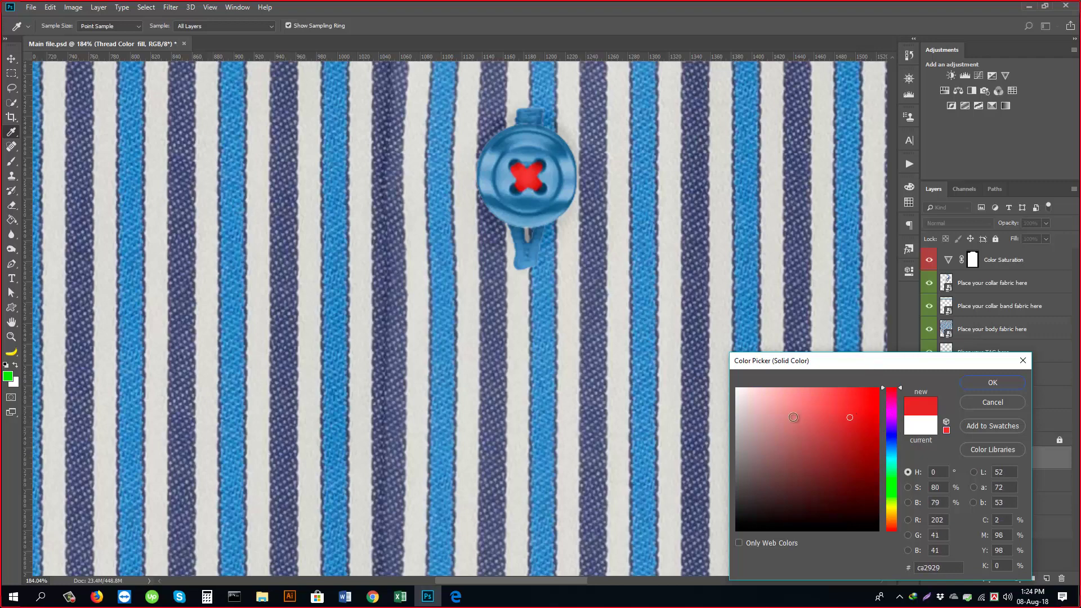
left_click(646, 316)
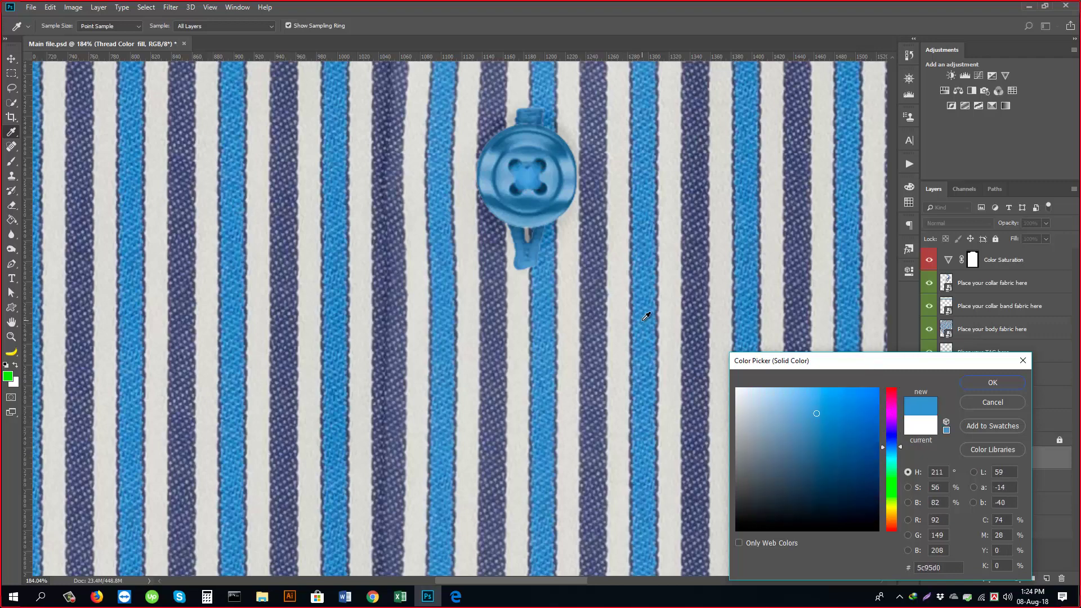
left_click(993, 383)
- Set the Stich collor fill for the collar seam to a light colour sampled from the shirt fabric
scroll(652, 435, "down", 5)
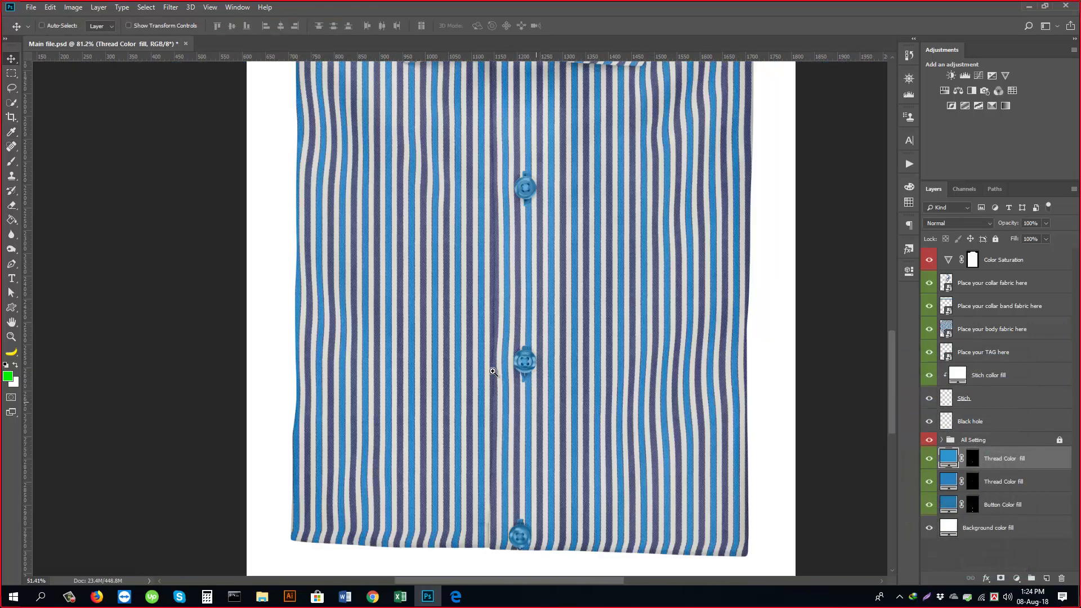
scroll(493, 372, "down", 2)
scroll(350, 304, "up", 3)
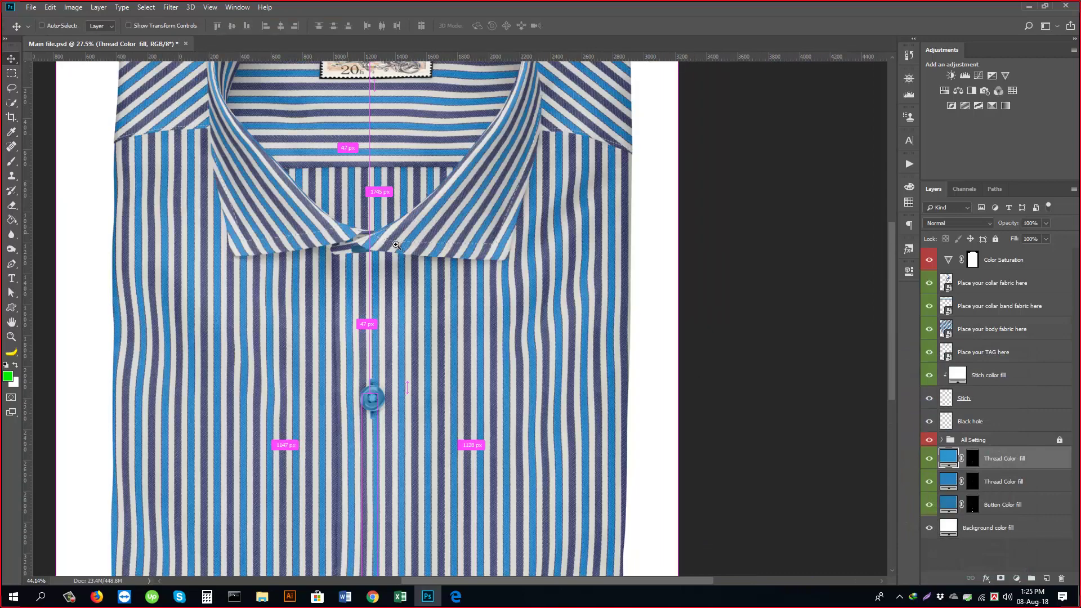
scroll(397, 245, "up", 5)
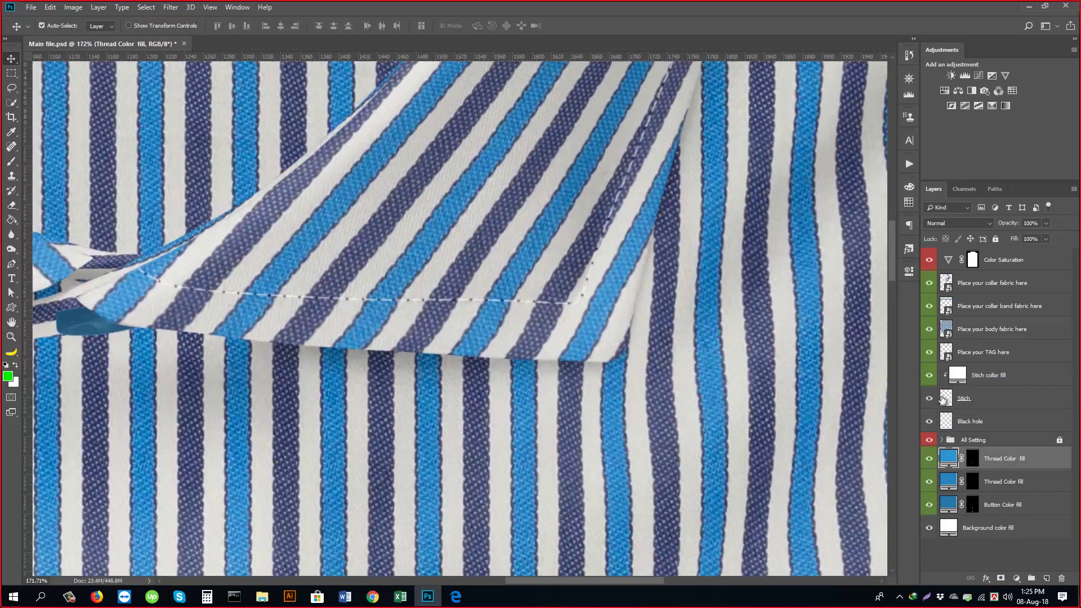
left_click(957, 378)
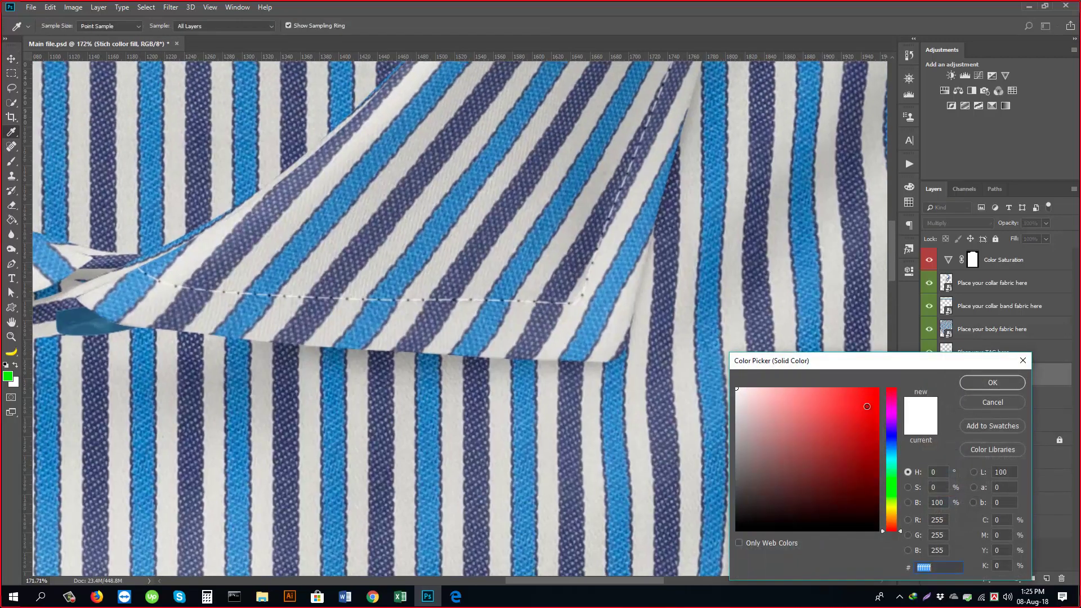
left_click_drag(857, 425, 658, 325)
left_click(992, 383)
scroll(381, 385, "down", 10)
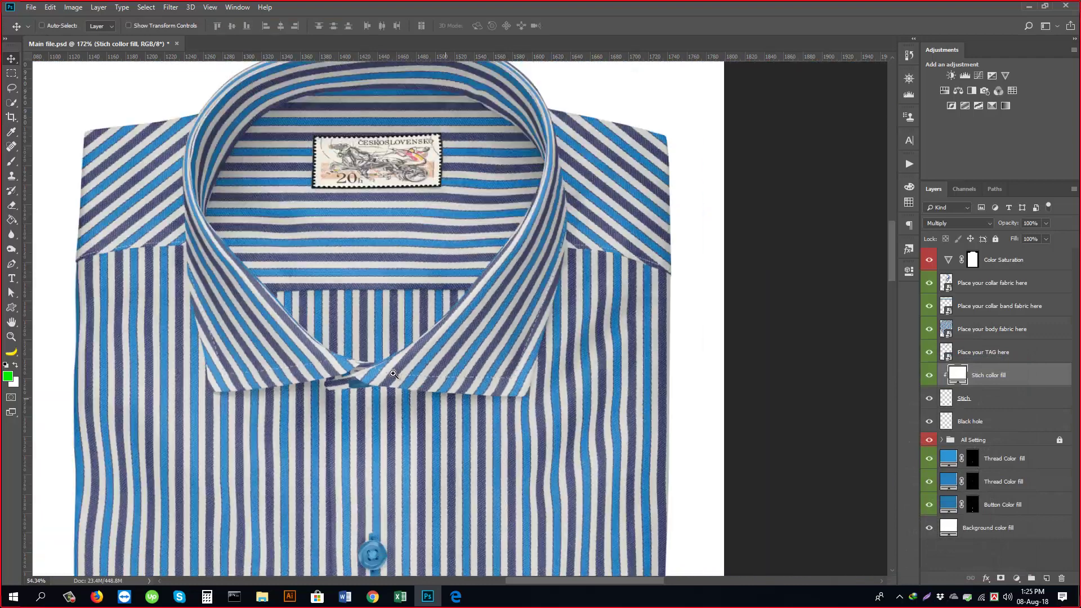
scroll(381, 385, "down", 5)
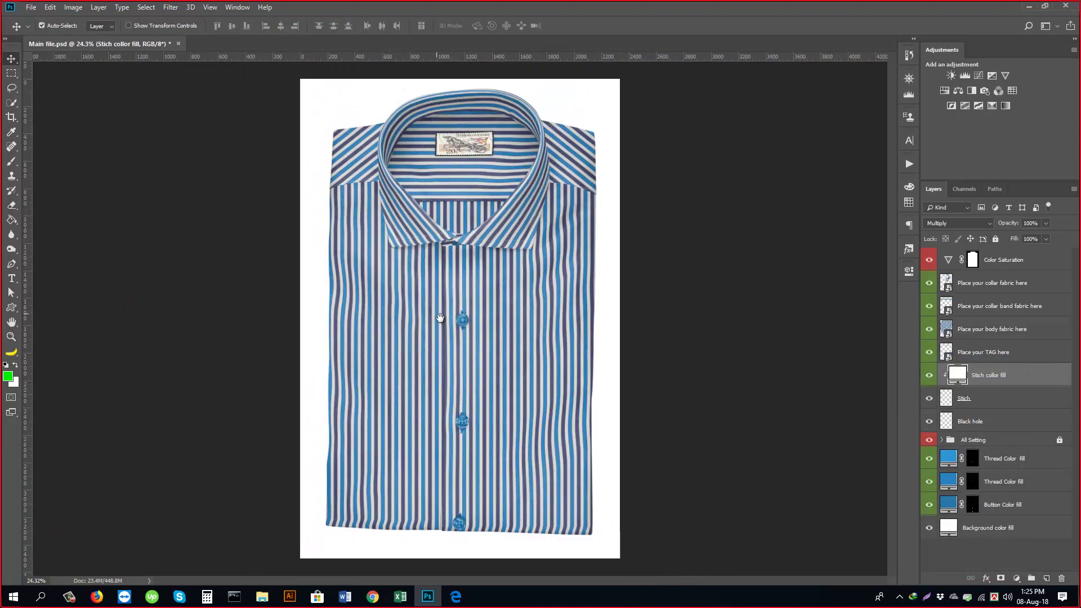
scroll(523, 179, "up", 4)
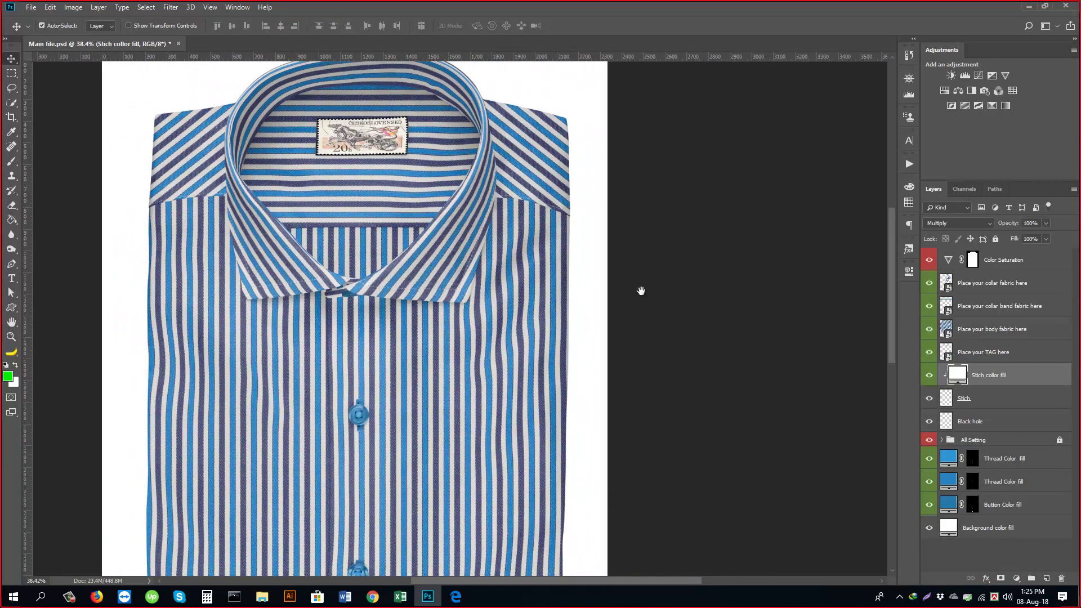
left_click(31, 7)
key("Return")
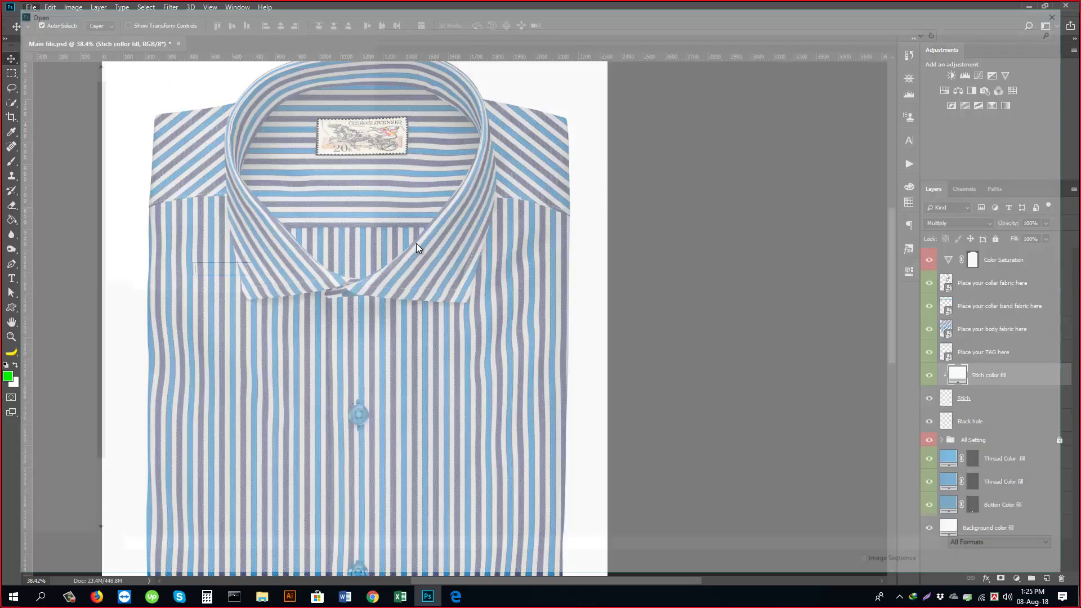
double_click(141, 94)
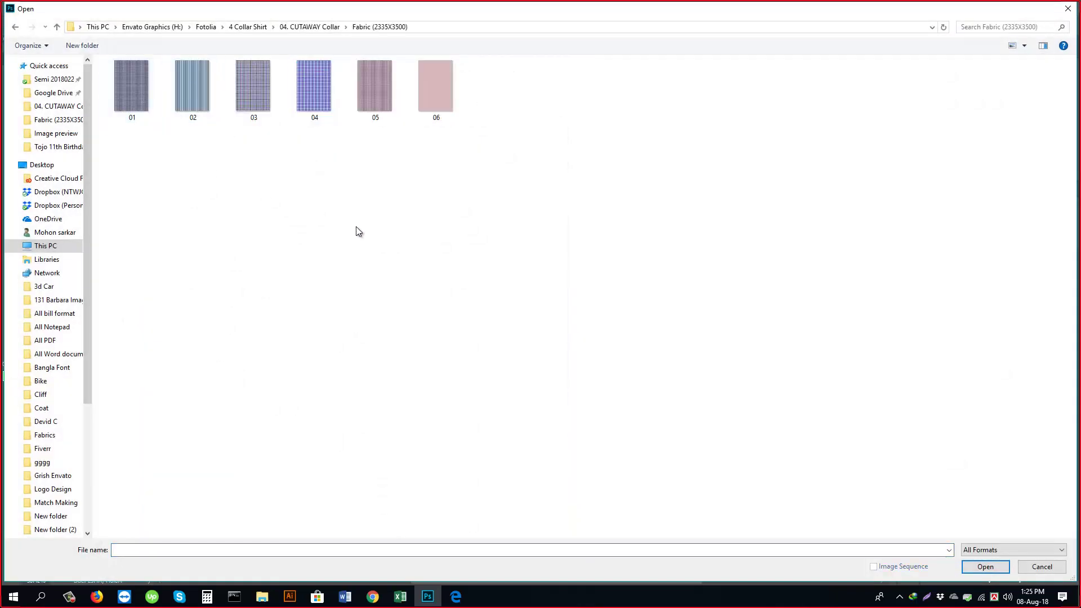
double_click(255, 94)
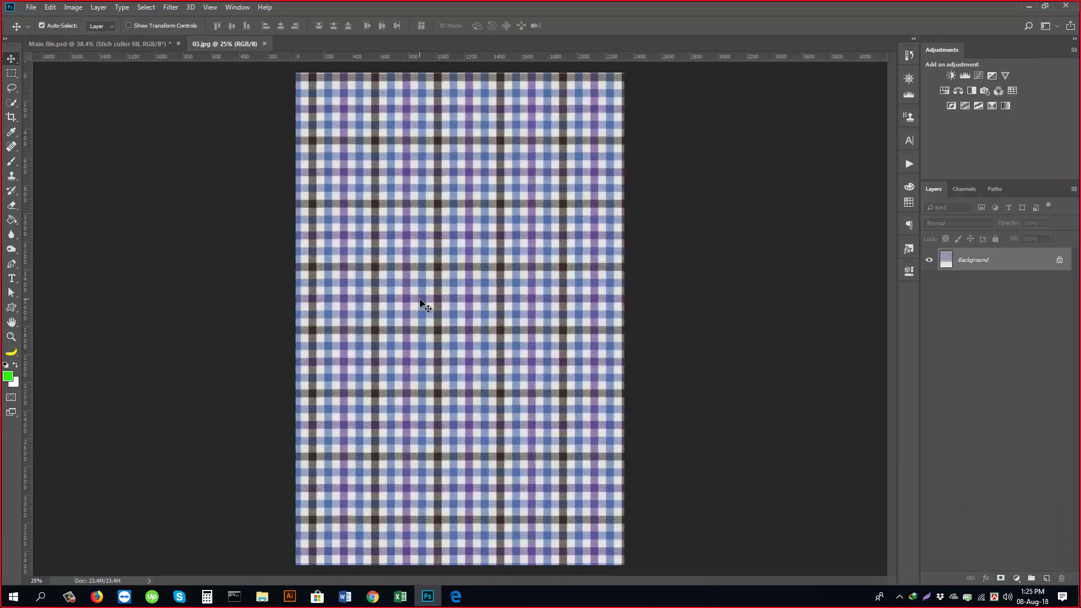
key("ctrl")
left_click(265, 44)
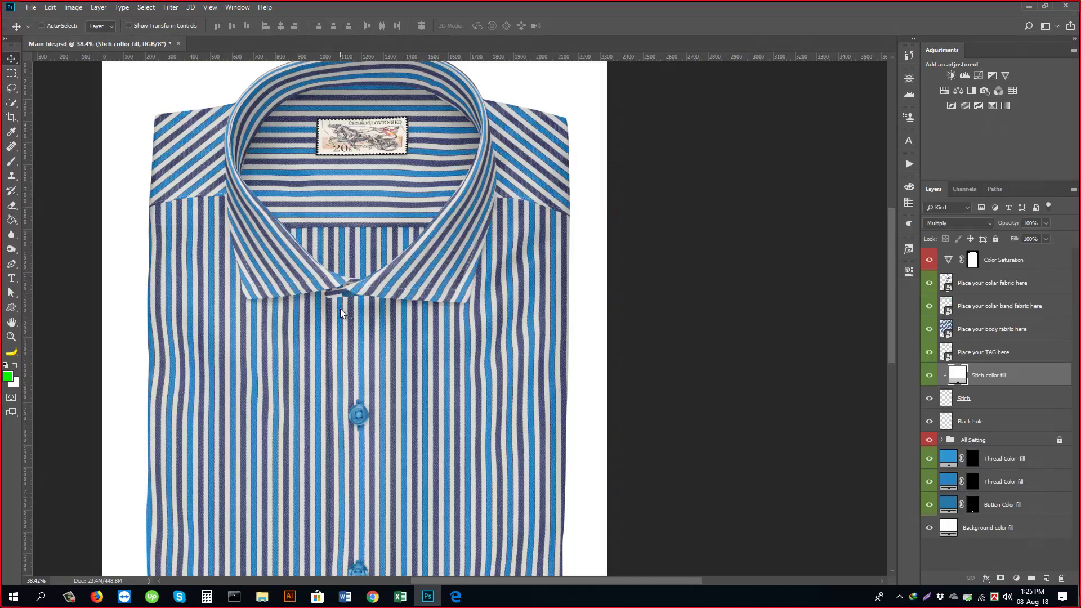
- Open the red and blue checked fabric 05.jpg from the Fabric (2335X3500) folder, copy the whole image and close it
key("ctrl+o")
double_click(380, 89)
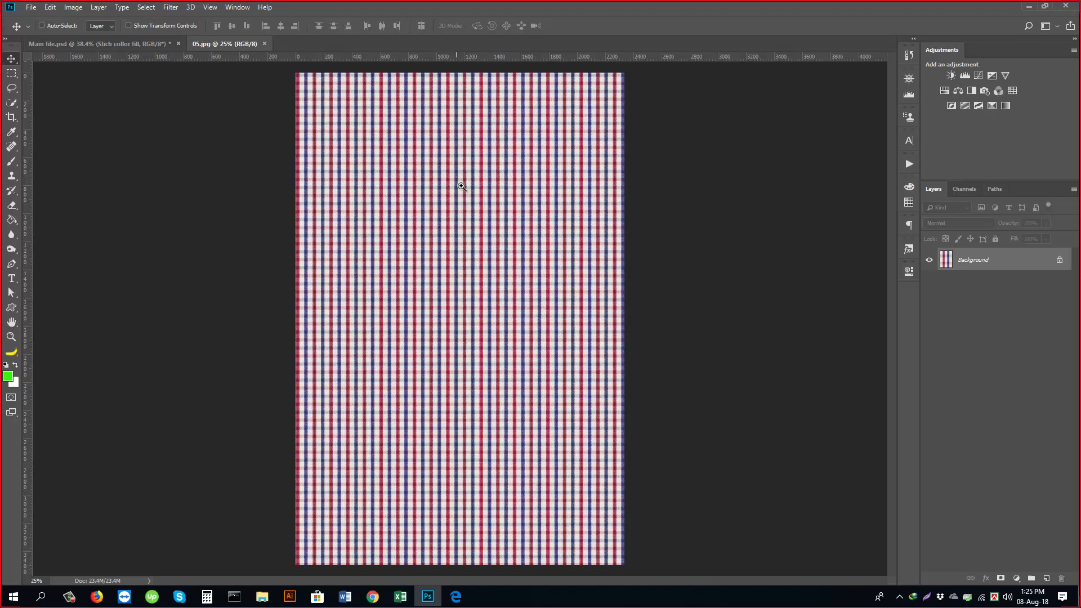
left_click_drag(461, 186, 507, 193)
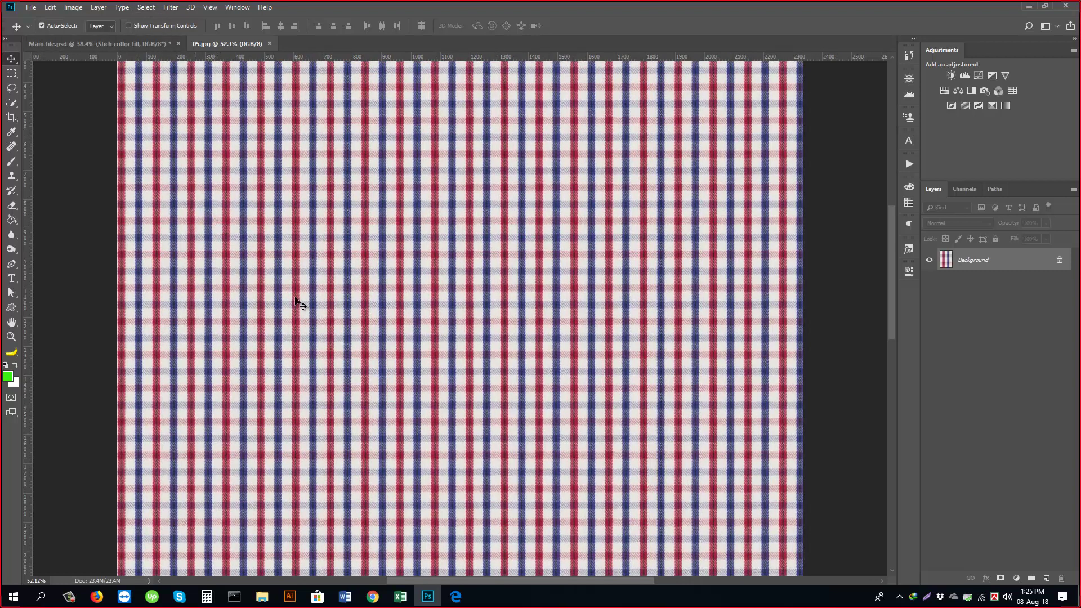
scroll(276, 306, "down", 3)
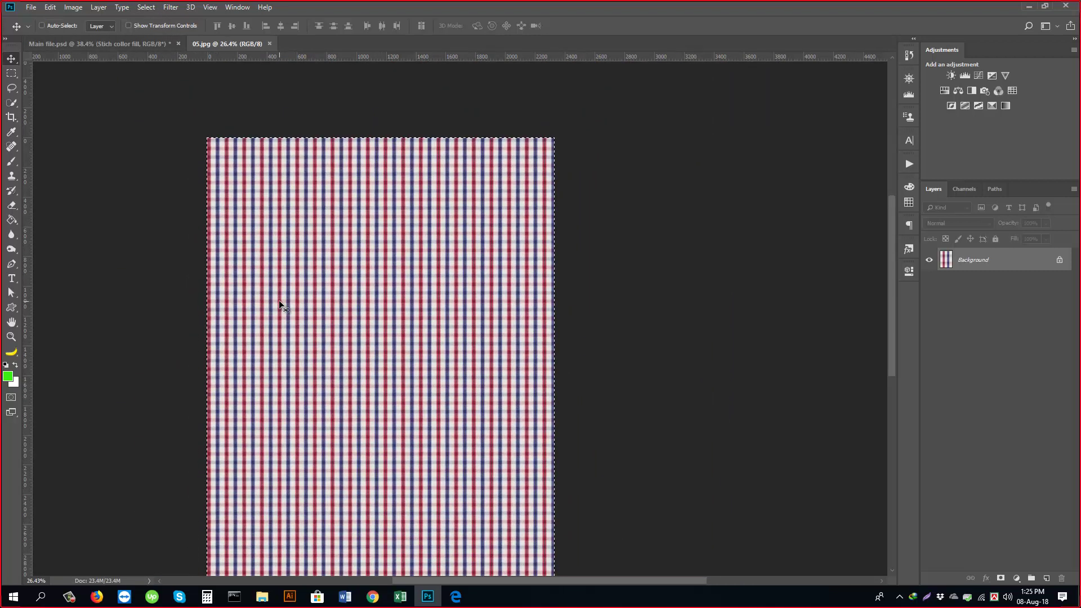
key("ctrl+a")
left_click(270, 44)
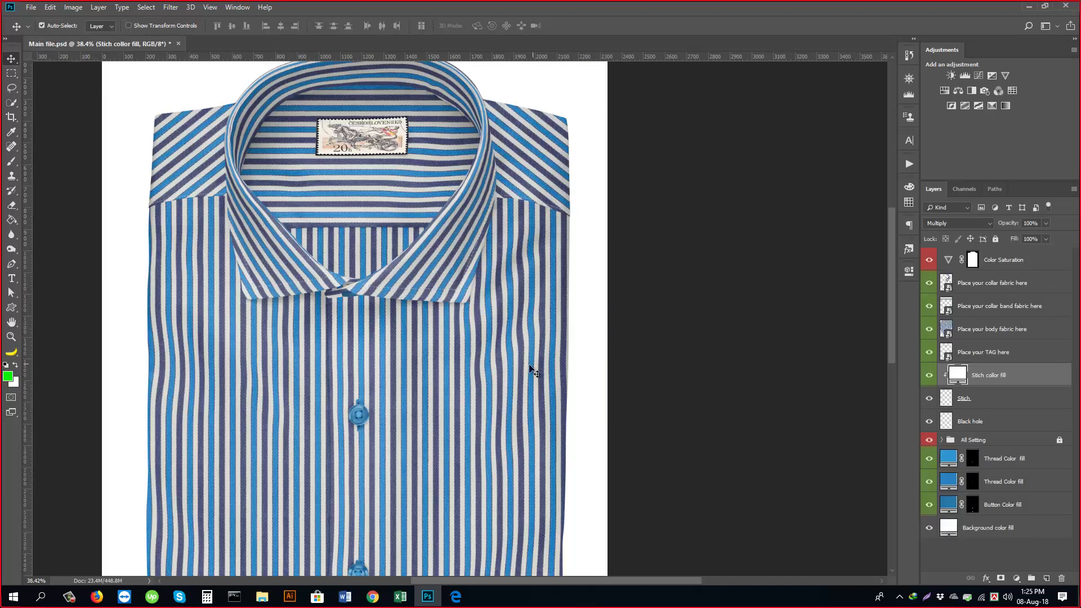
- Replace the striped layer in the "Place your collar fabric here" smart object with the copied checked fabric, saving and closing its contents
double_click(950, 289)
key("ctrl+v")
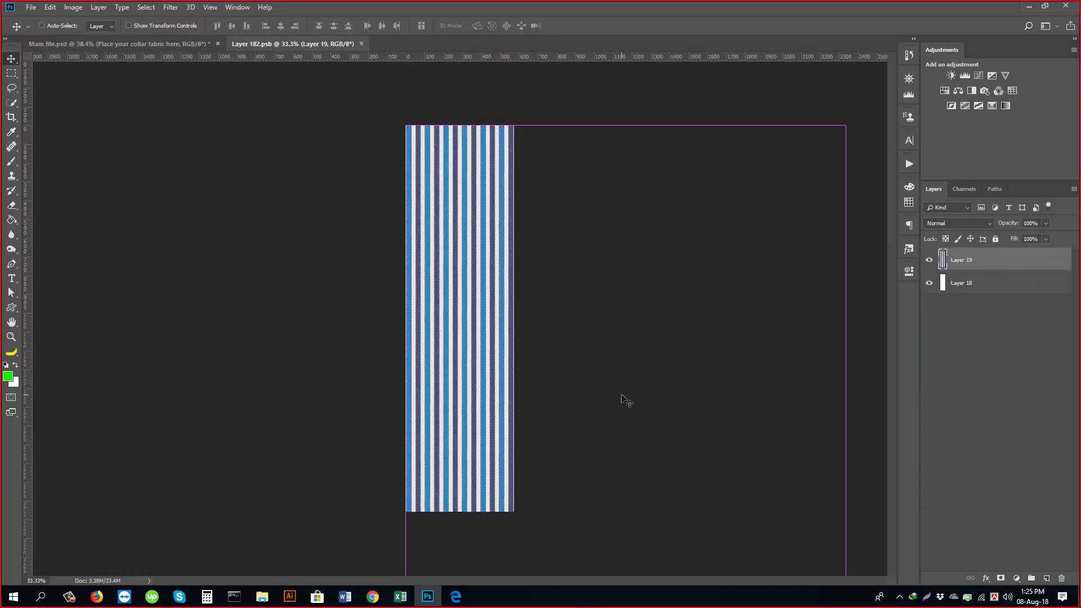
left_click_drag(972, 286, 1063, 579)
left_click_drag(296, 44, 259, 274)
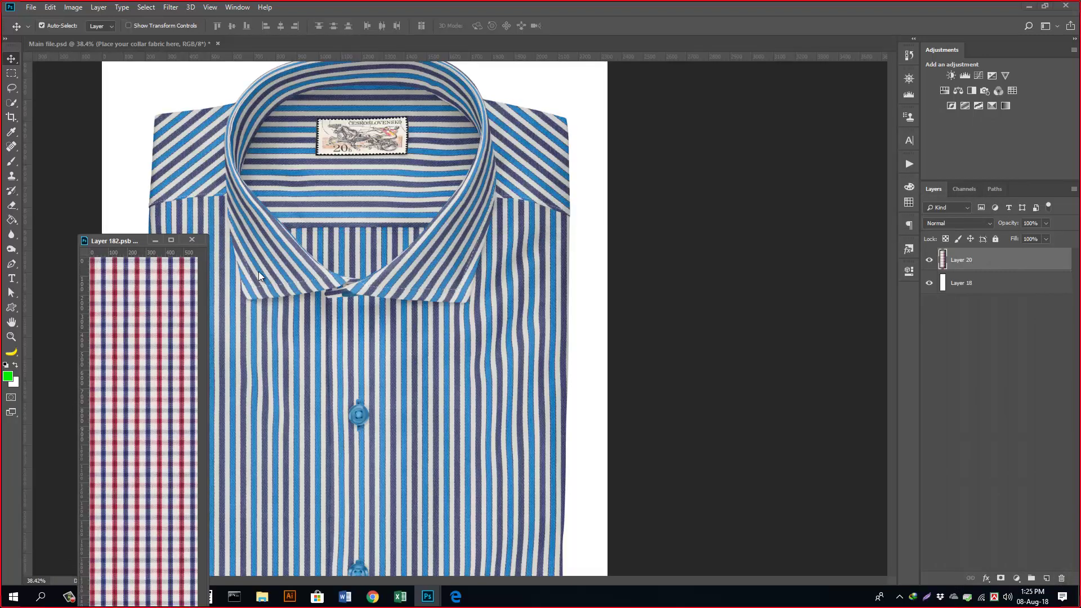
left_click(192, 241)
left_click(488, 222)
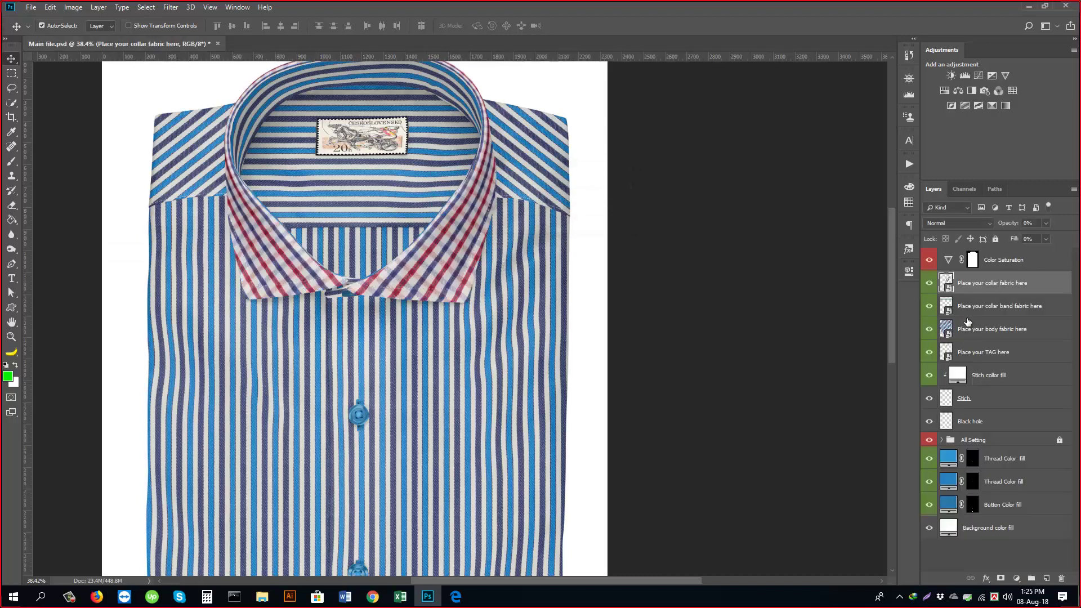
- Paste the checked fabric into the "Place your collar band fabric here" smart object, saving and closing its contents
double_click(946, 308)
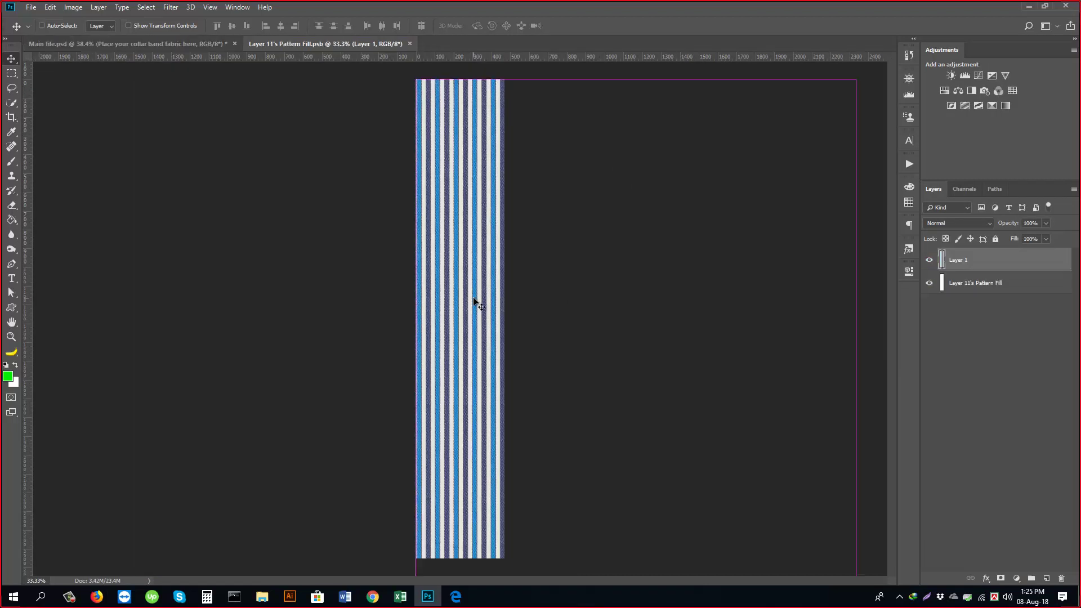
left_click_drag(390, 44, 234, 212)
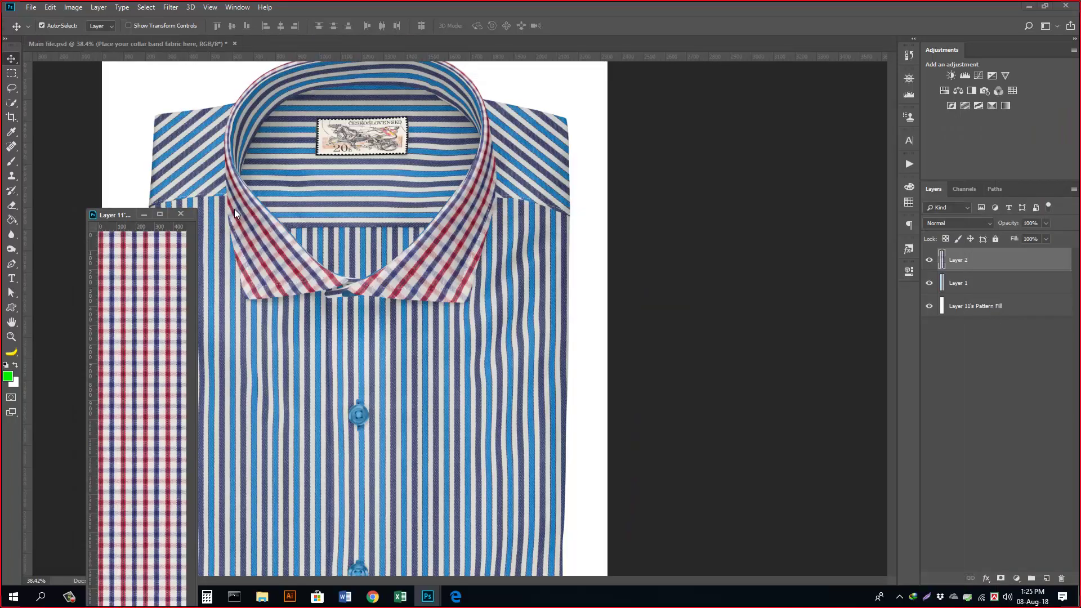
left_click(182, 214)
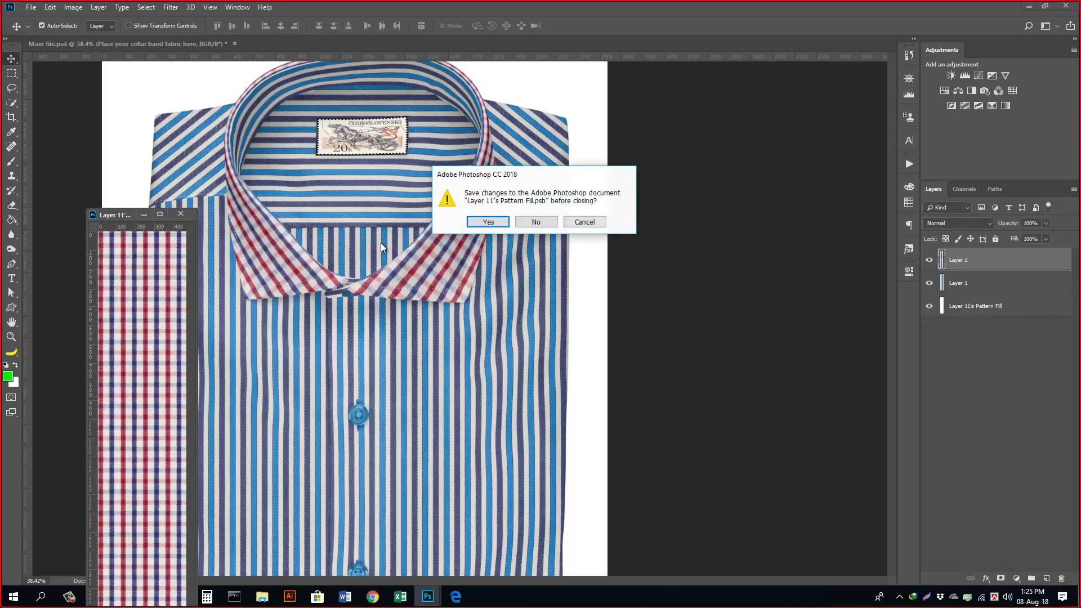
left_click(488, 223)
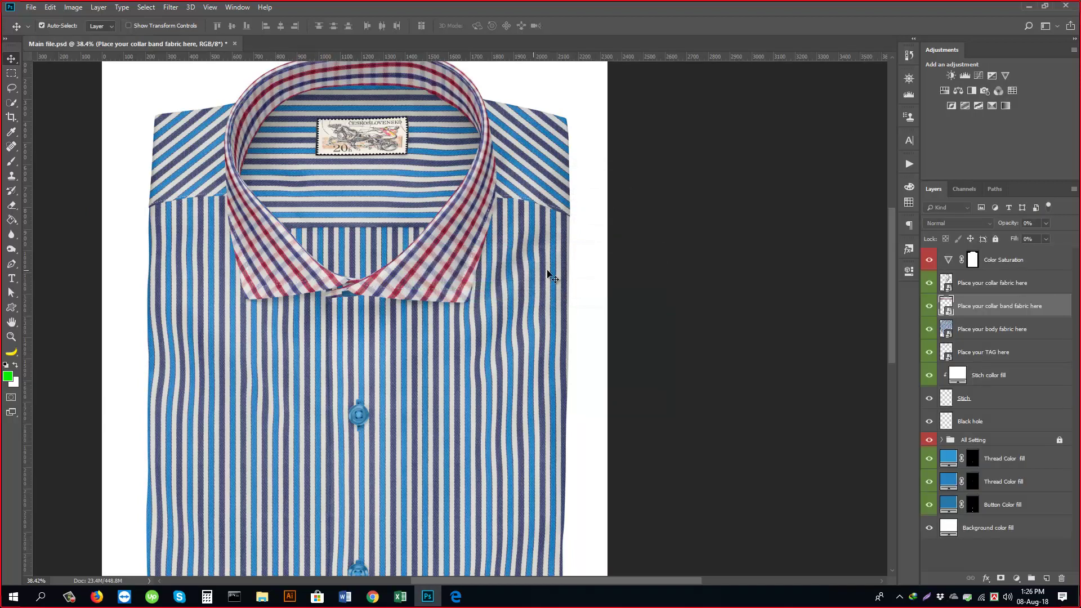
- Replace the striped layer in the "Place your body fabric here" smart object with the copied checked fabric, saving and closing its contents
double_click(947, 334)
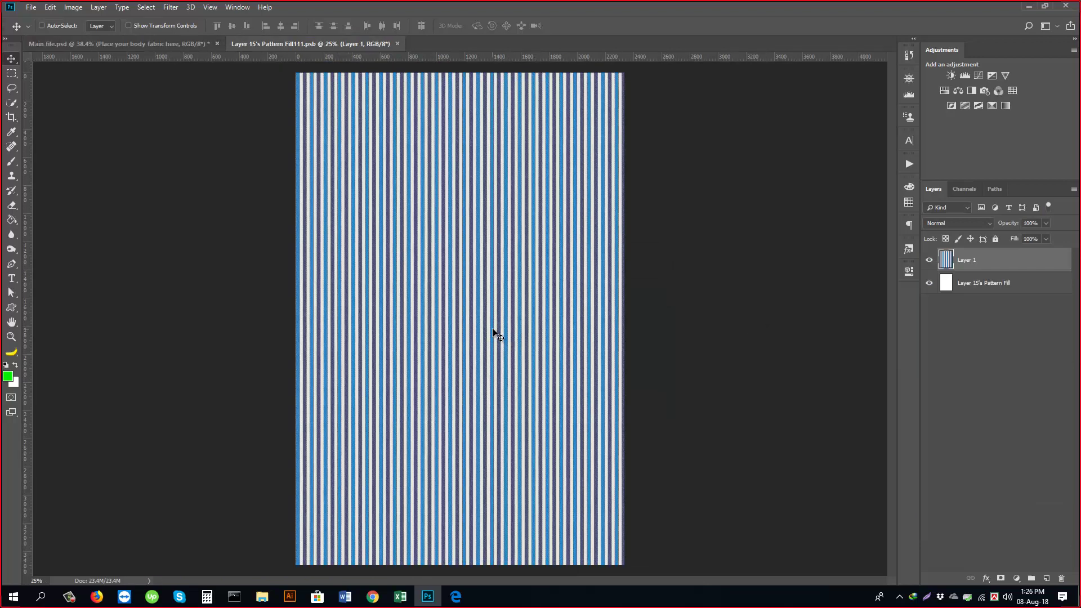
key("ctrl+v")
left_click_drag(970, 287, 1062, 578)
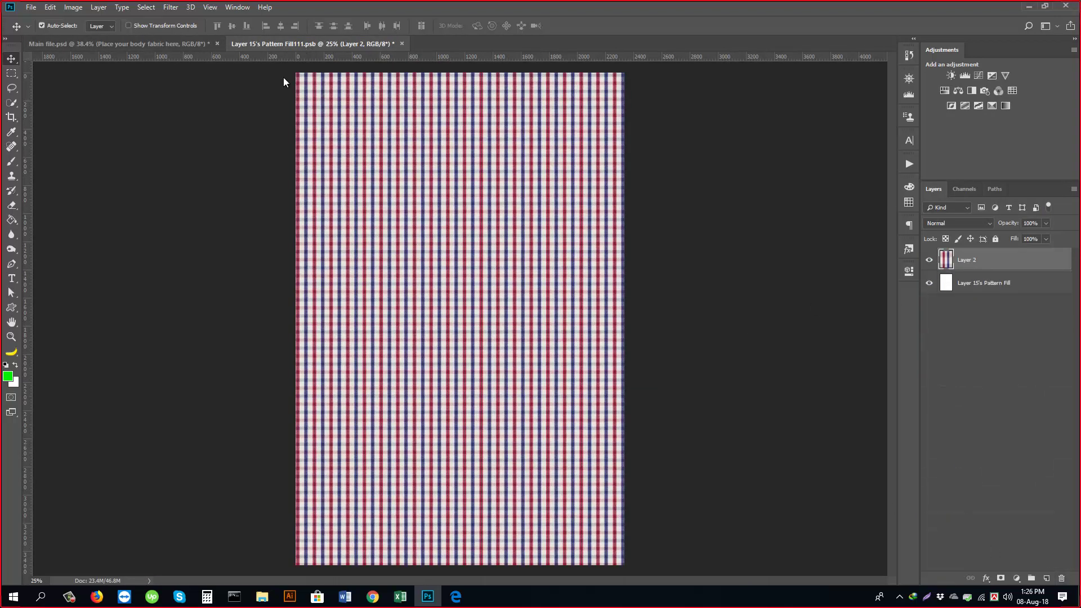
left_click_drag(283, 77, 261, 217)
left_click(439, 197)
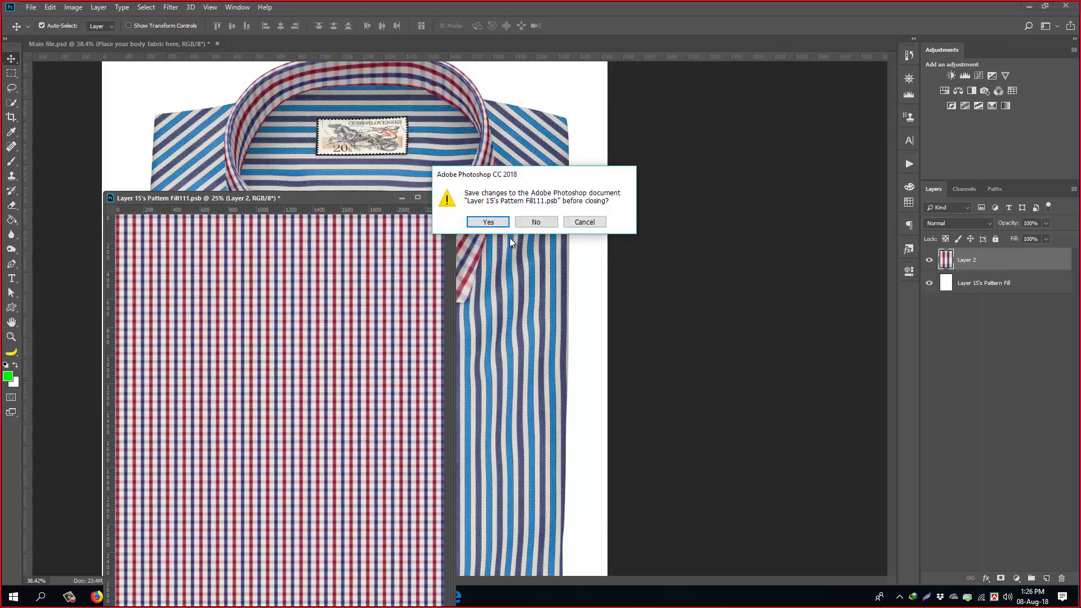
left_click(488, 222)
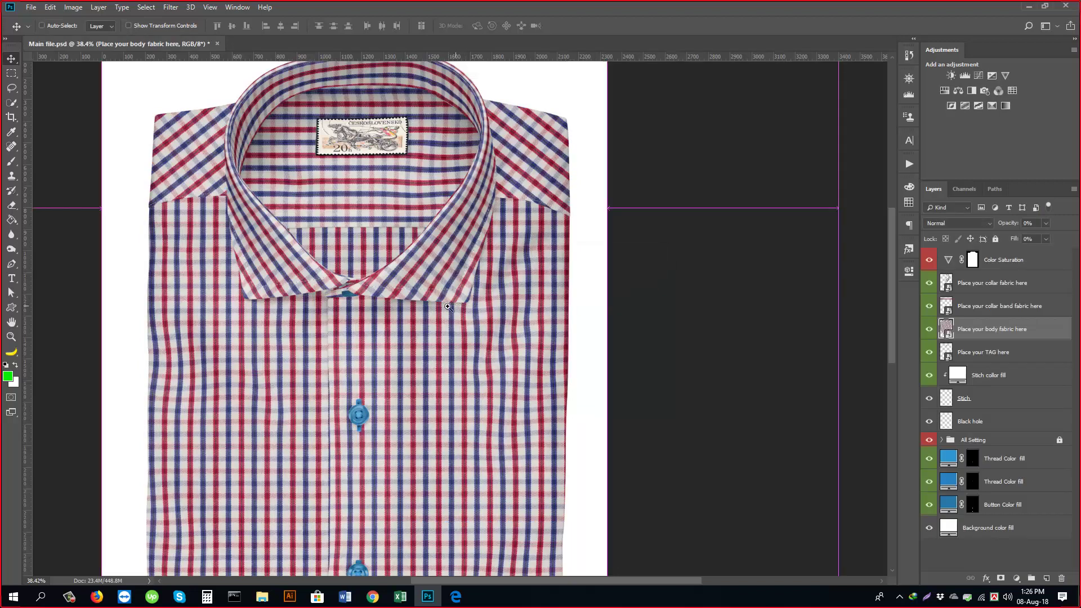
- Set the upper Thread Color fill, which colours the button's cross stitches, to a red sampled from the checked fabric (9b3051)
scroll(428, 313, "down", 3)
scroll(394, 360, "up", 6)
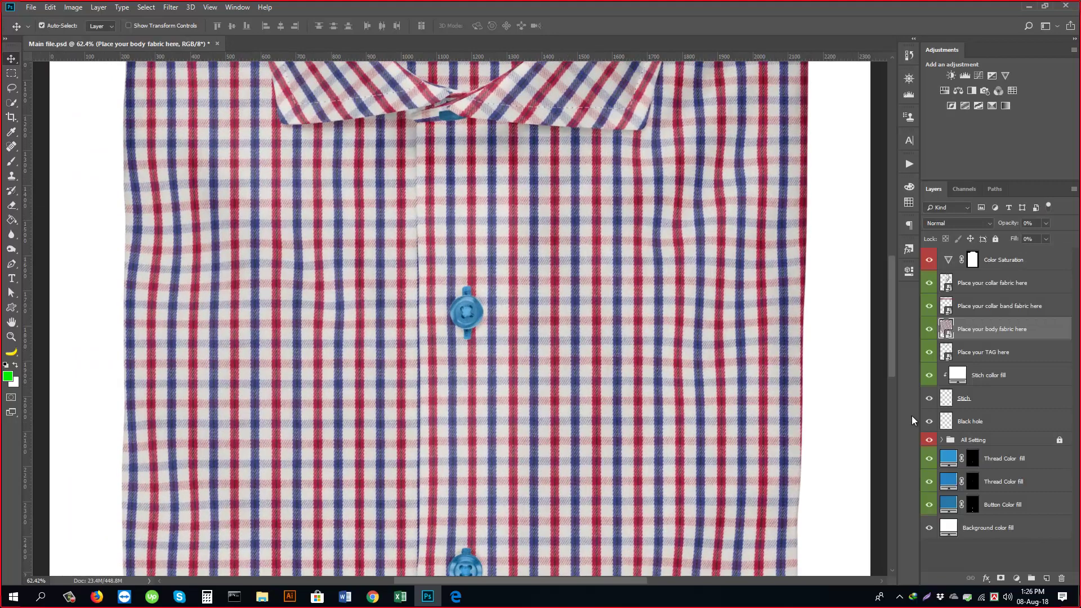
scroll(506, 325, "up", 2)
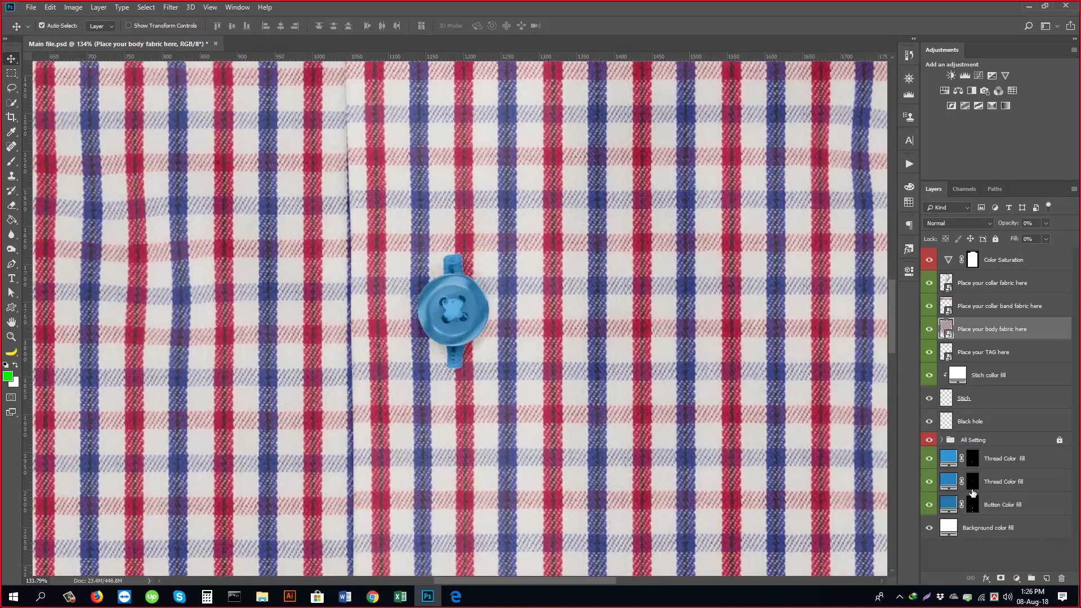
double_click(949, 461)
left_click(558, 322)
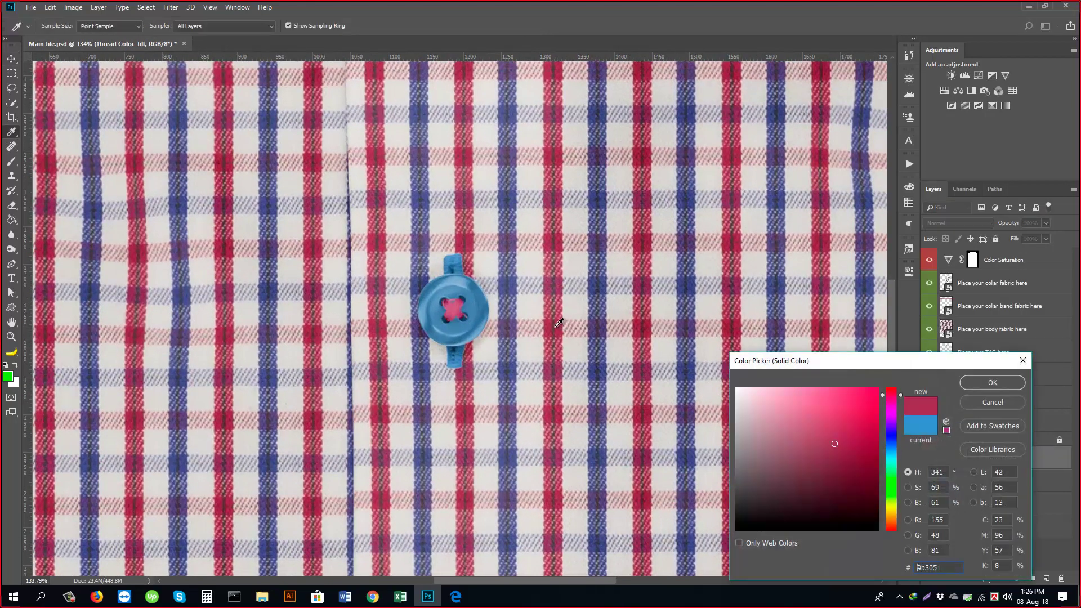
left_click(993, 383)
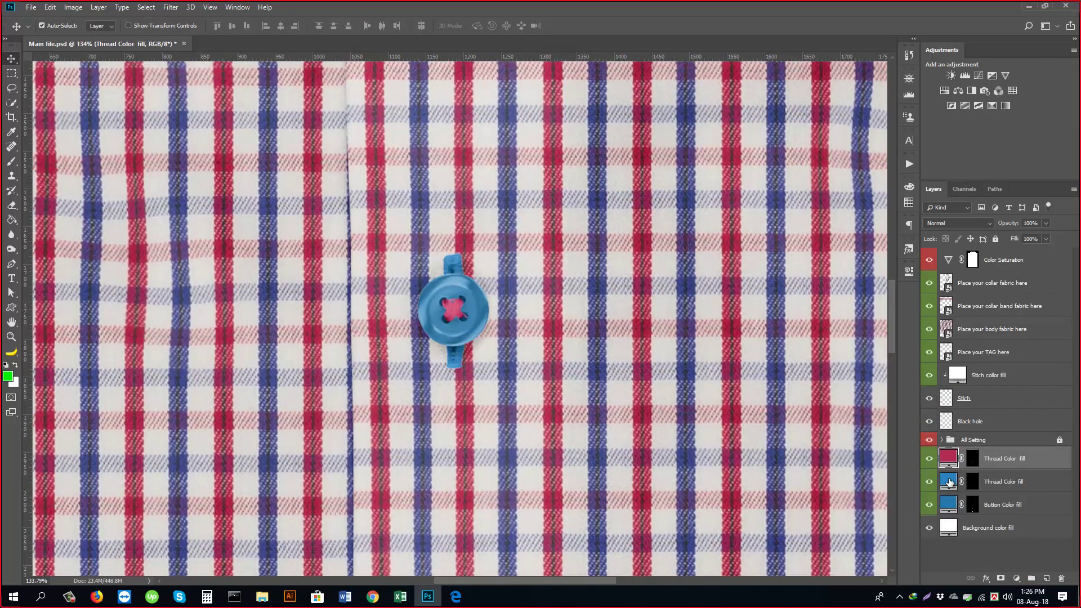
- Set the lower Thread Color fill for the buttonhole to a pinkish red sampled from the fabric and brightened to c86b80
double_click(950, 483)
left_click(544, 289)
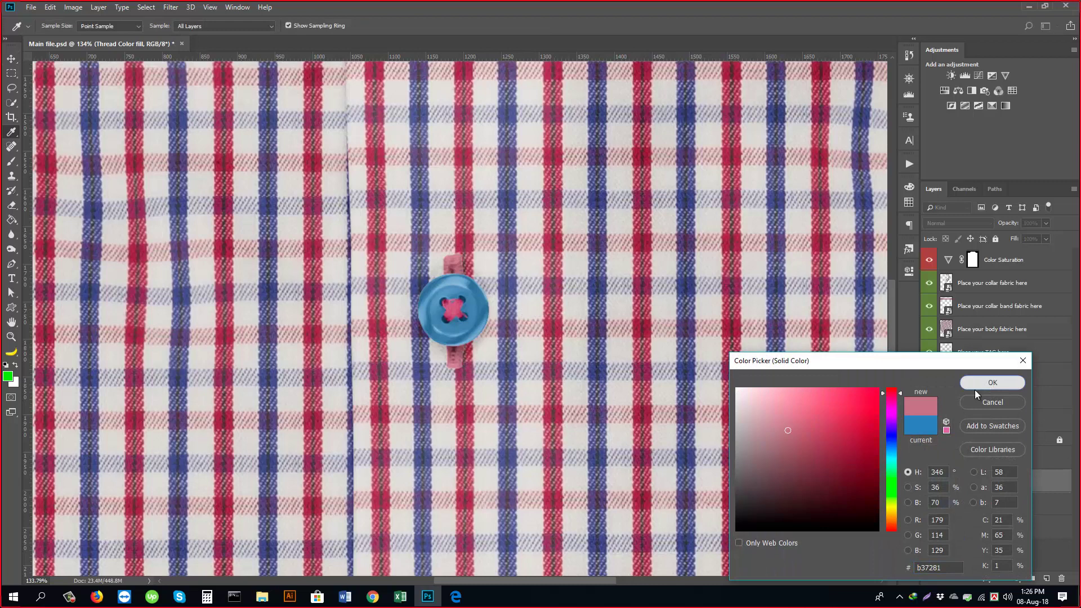
left_click_drag(788, 412, 808, 420)
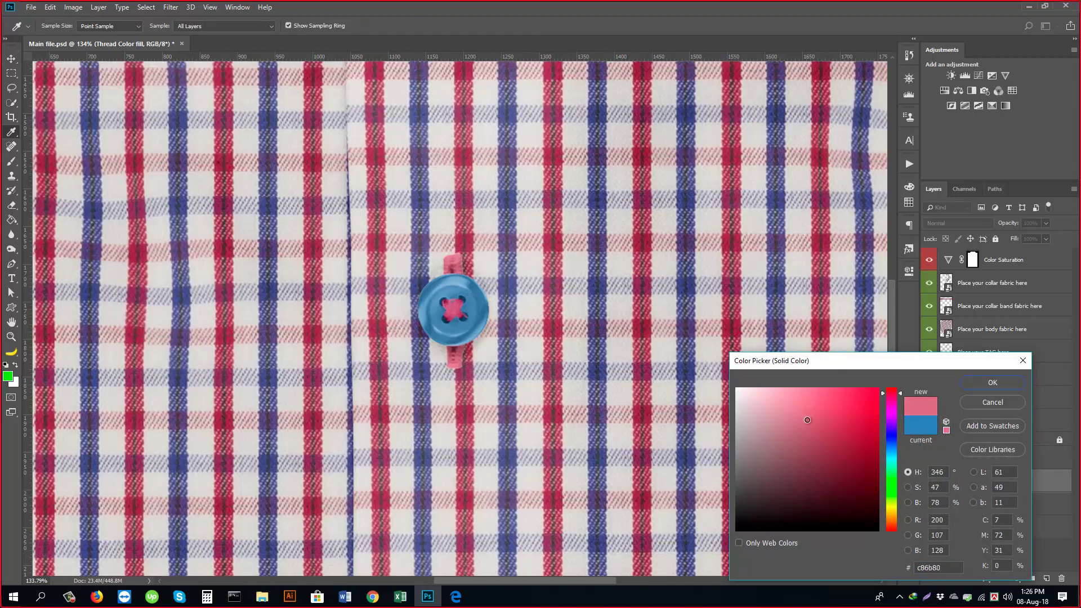
left_click(998, 383)
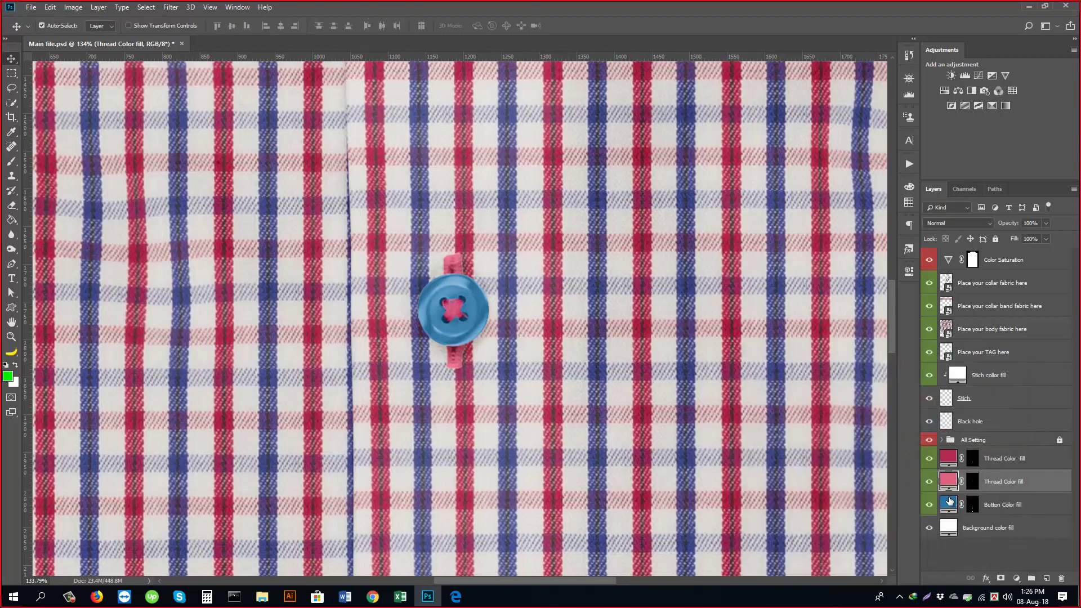
- Try white and dark red on the Button Color fill, and settle on a pink sampled from the fabric's red stripe
double_click(949, 501)
left_click_drag(778, 404, 706, 343)
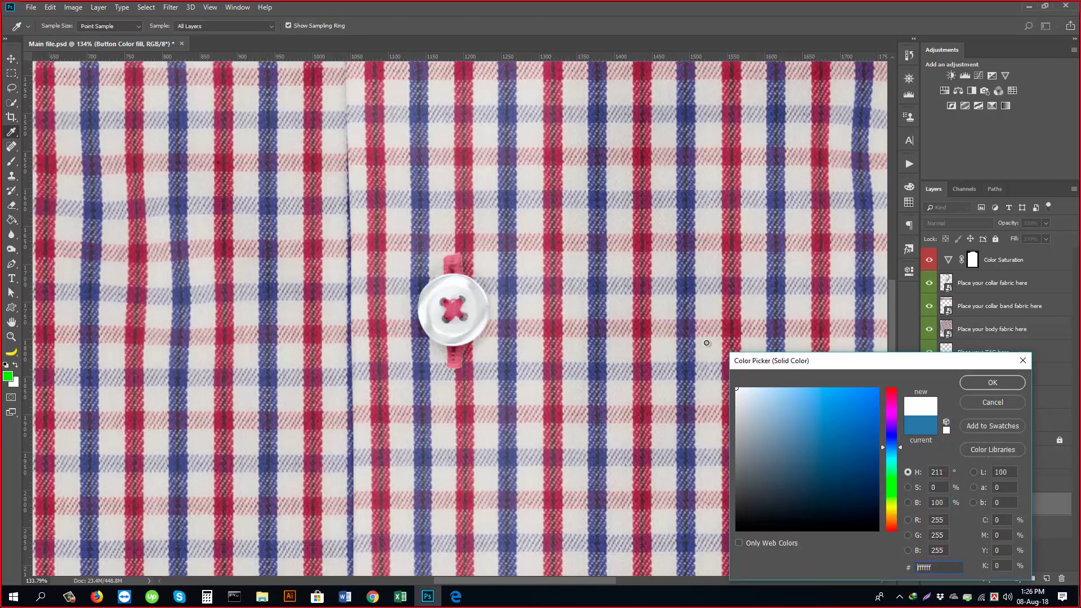
left_click_drag(728, 420, 722, 522)
left_click(557, 333)
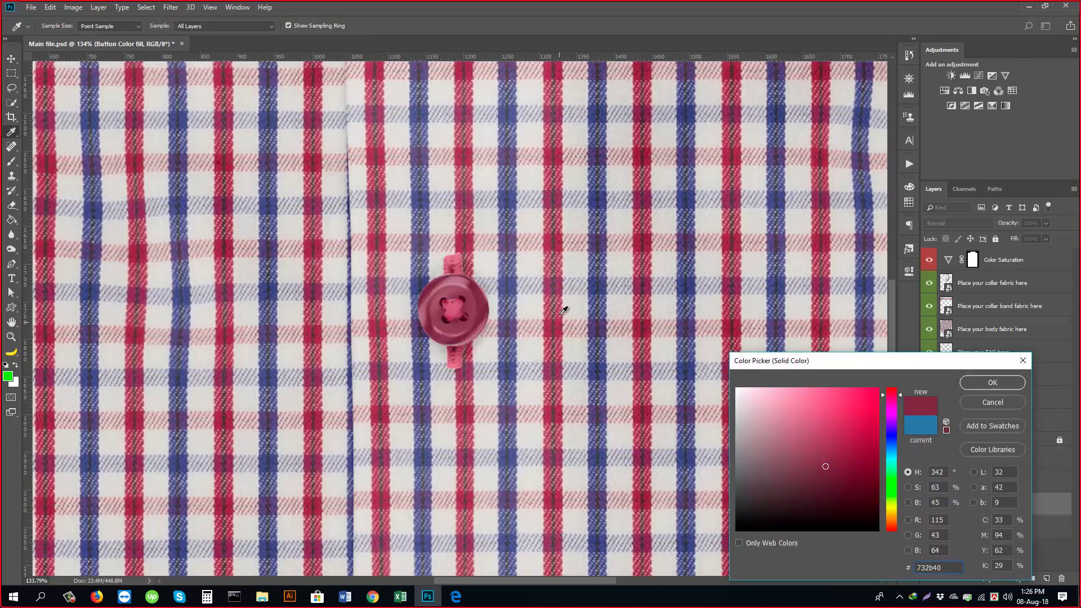
left_click(557, 300)
left_click(992, 383)
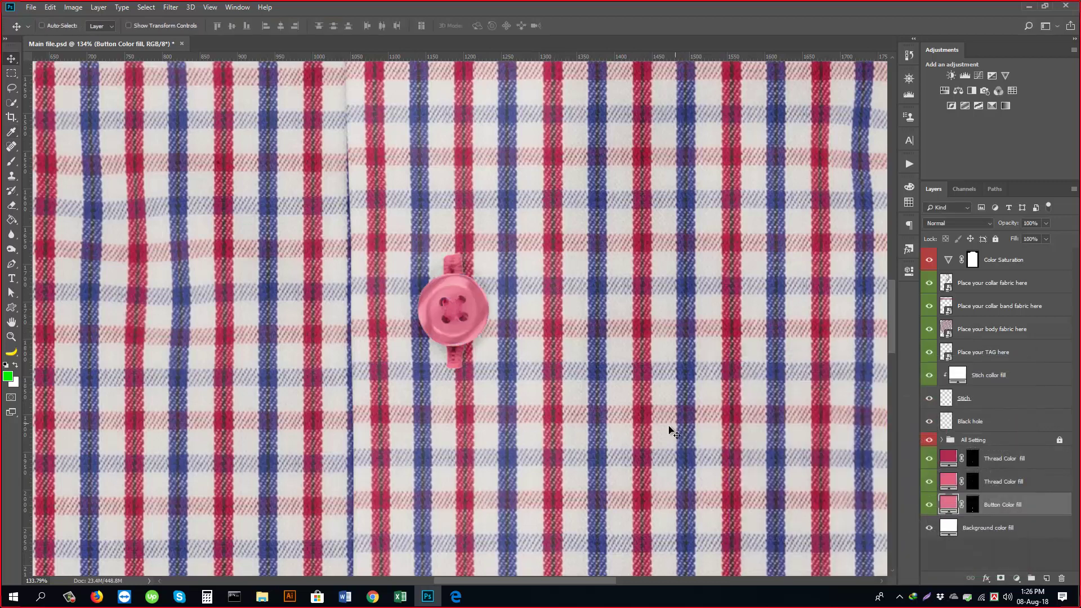
- Try dark shades for the Background color fill and apply pure red (ff0000)
scroll(671, 430, "down", 10)
left_click_drag(463, 338, 411, 290)
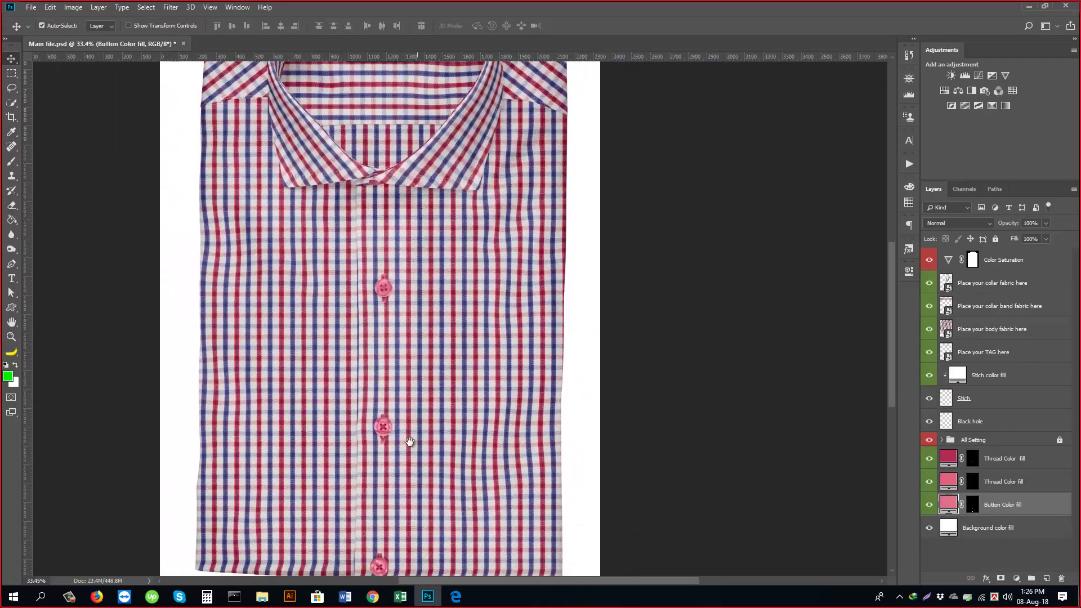
left_click_drag(410, 442, 454, 346)
left_click_drag(387, 472, 415, 474)
scroll(415, 475, "up", 2)
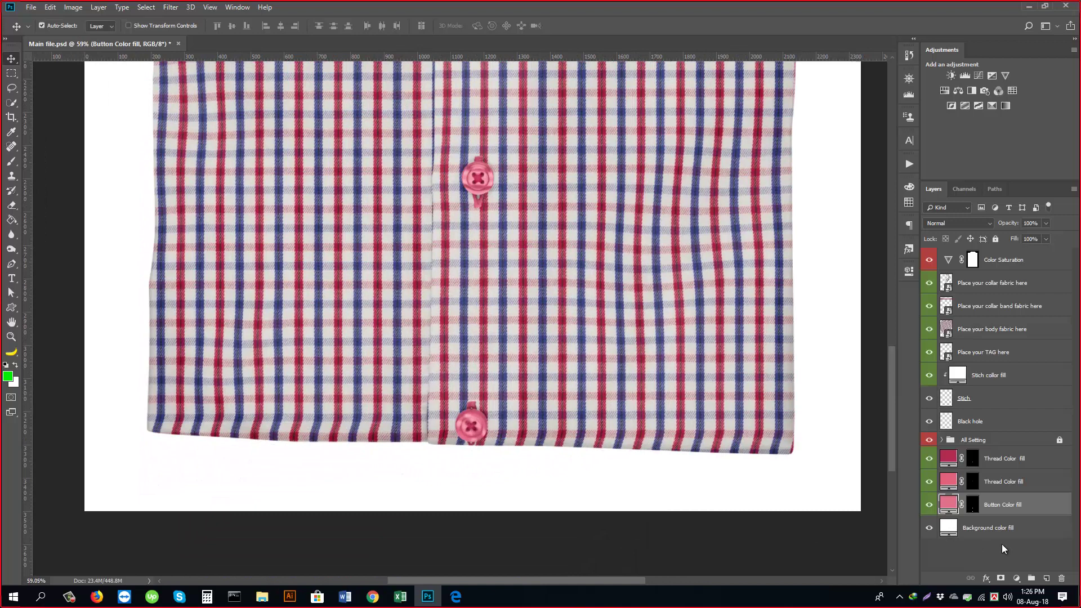
double_click(945, 532)
type("827c7c")
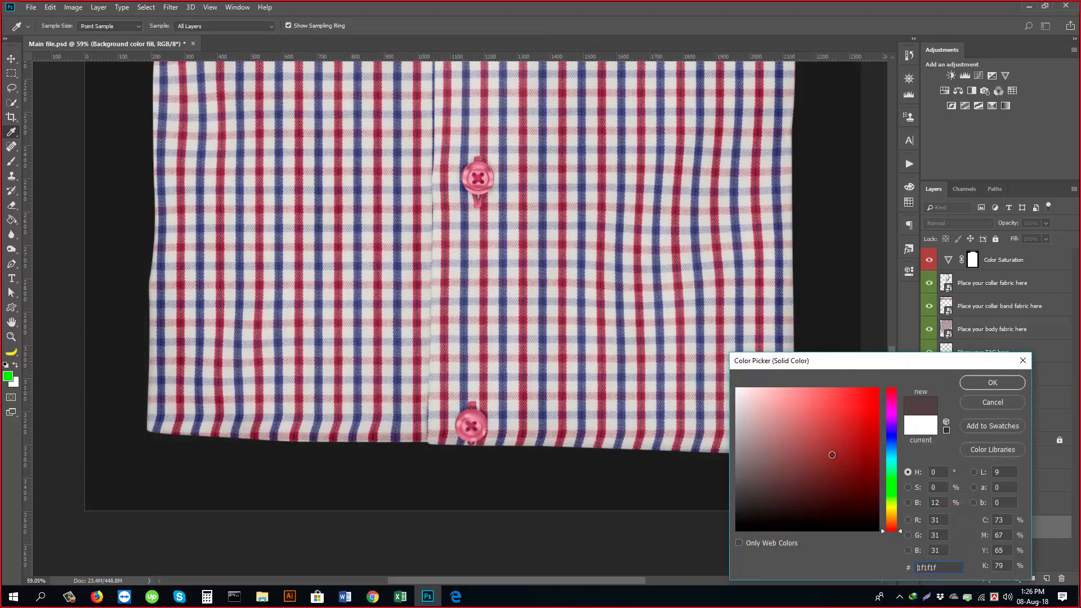
left_click_drag(816, 466, 879, 388)
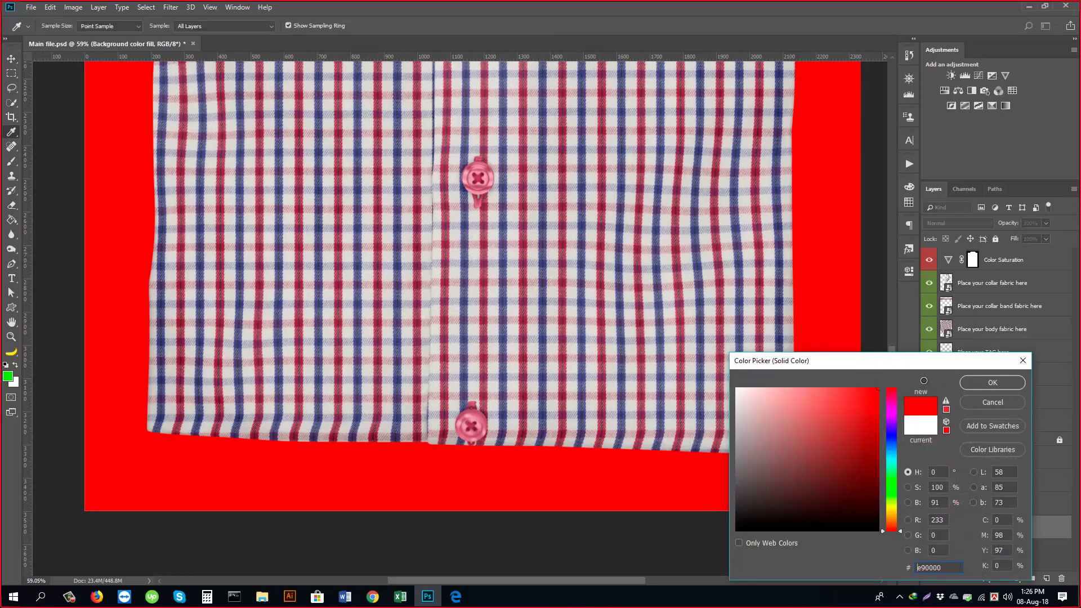
left_click(970, 384)
- Hide the Background color fill to check the shirt on transparency, and show the fill again
scroll(592, 442, "down", 9)
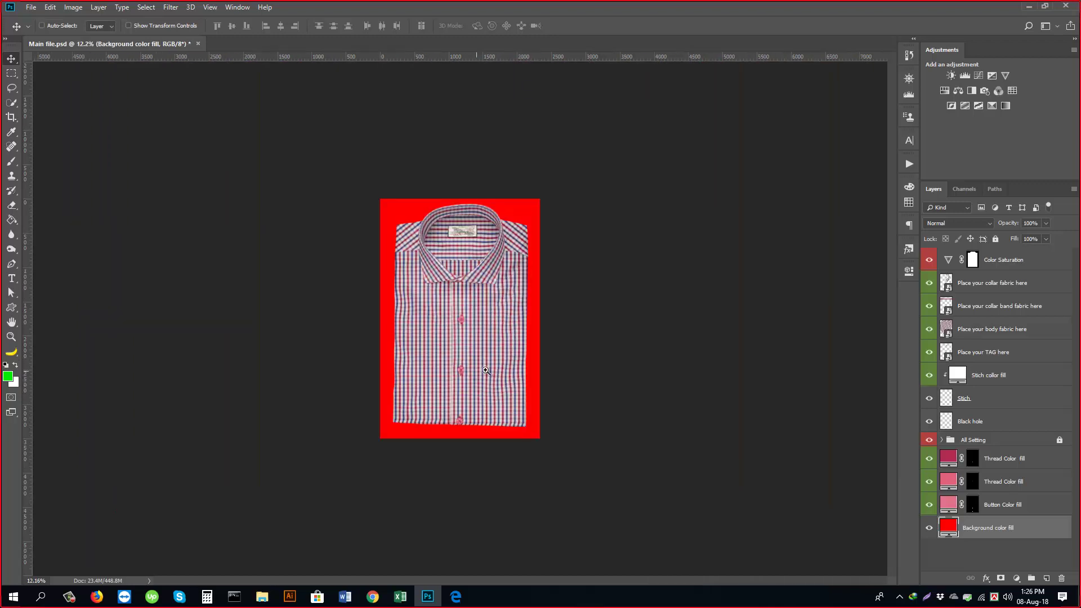
scroll(486, 370, "up", 1)
left_click(929, 528)
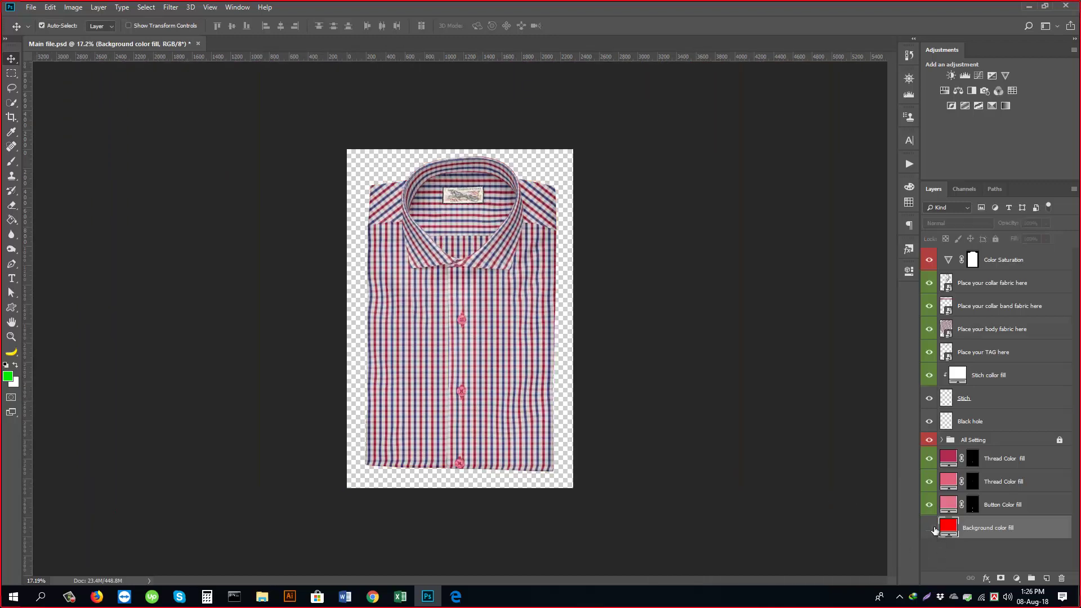
left_click(929, 528)
- Set the Background color fill to white (ffffff) and check the collar area of the finished shirt
double_click(948, 527)
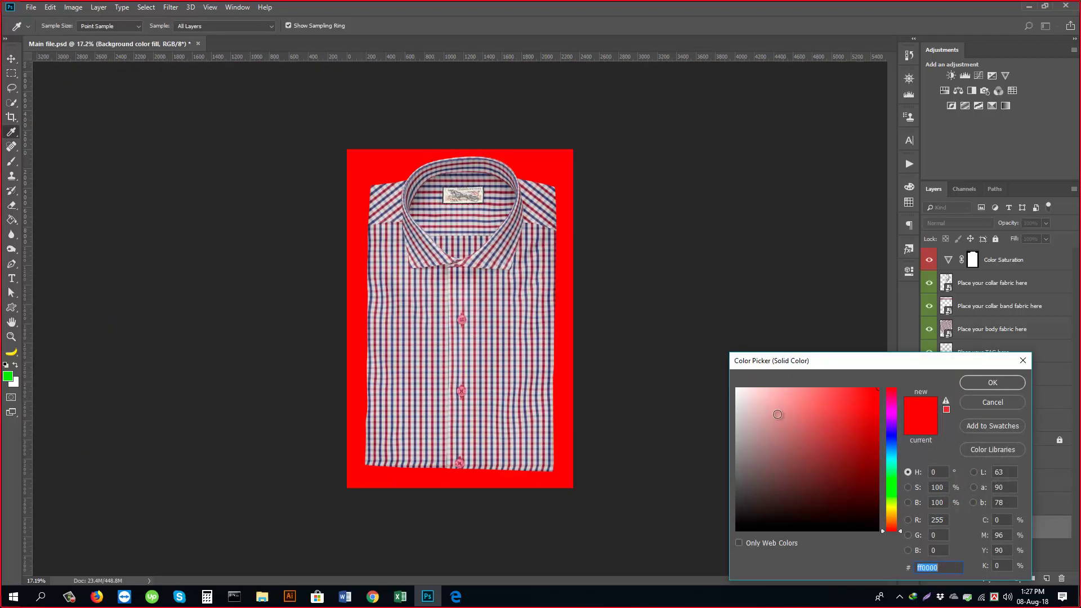
type("ffffff")
left_click(1008, 383)
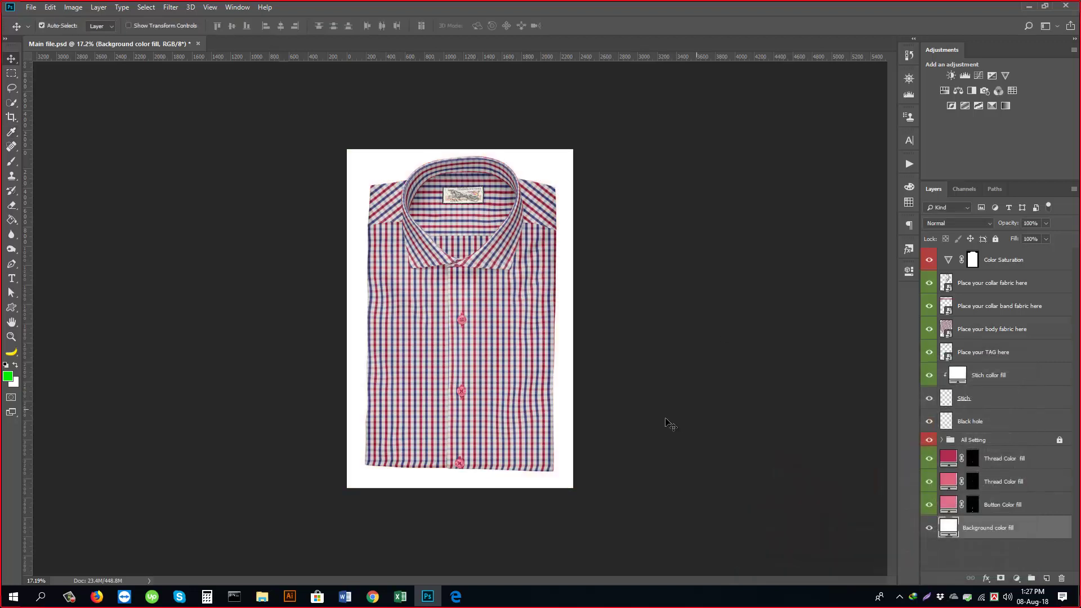
scroll(453, 261, "down", 1)
scroll(453, 260, "up", 3)
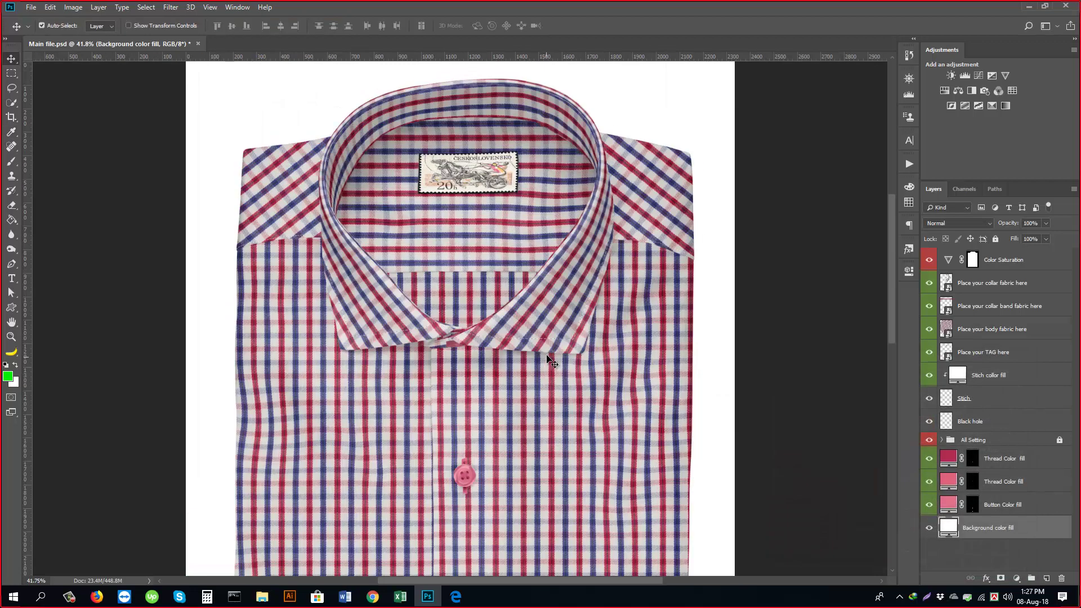